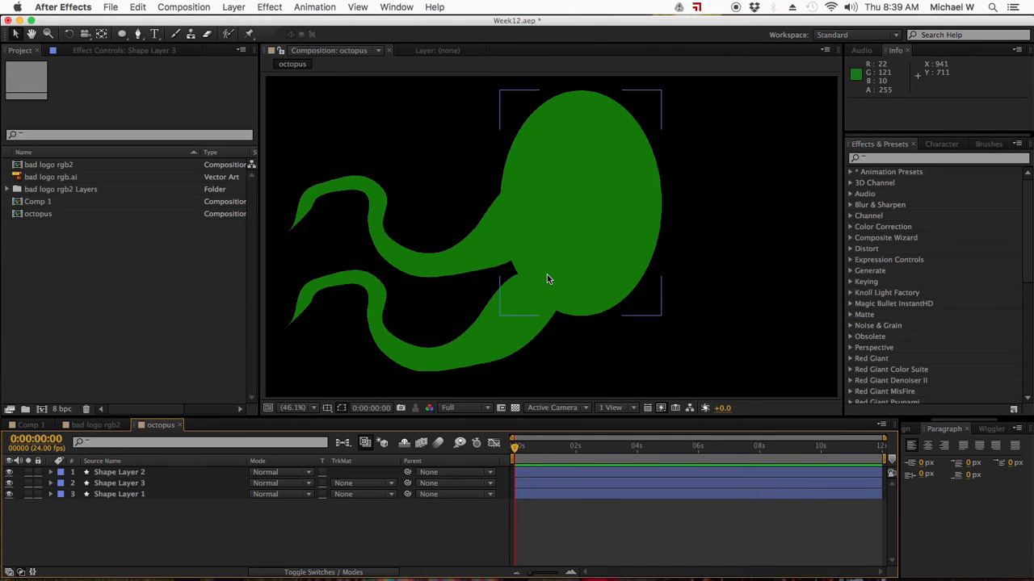
Inspect the octopus body and tentacles separately by toggling layer visibility, leaving only Shape Layer 2 and Shape Layer 3 shown.
click(9, 472)
click(8, 483)
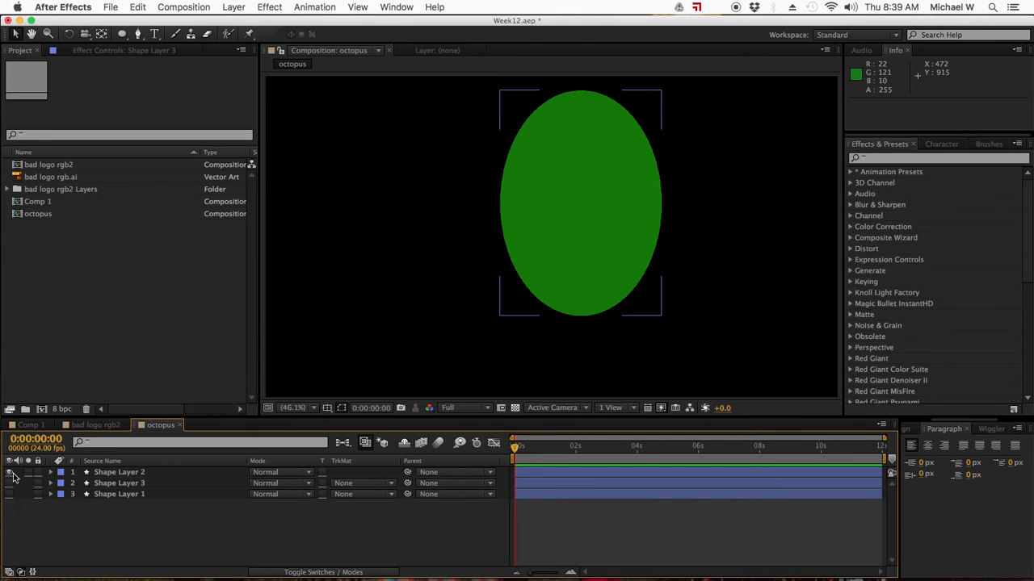
click(10, 493)
click(9, 483)
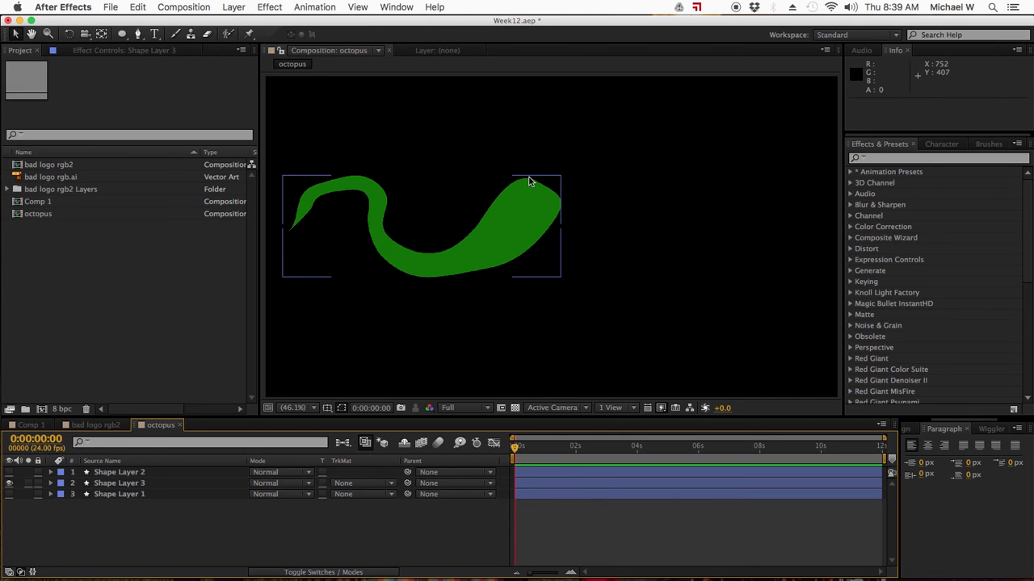
click(544, 195)
click(55, 504)
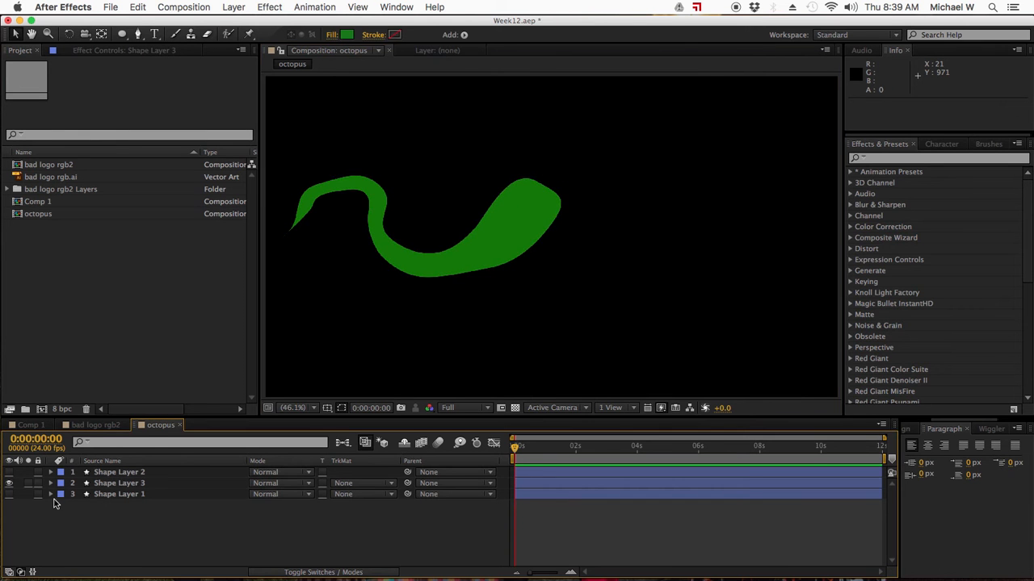
click(9, 472)
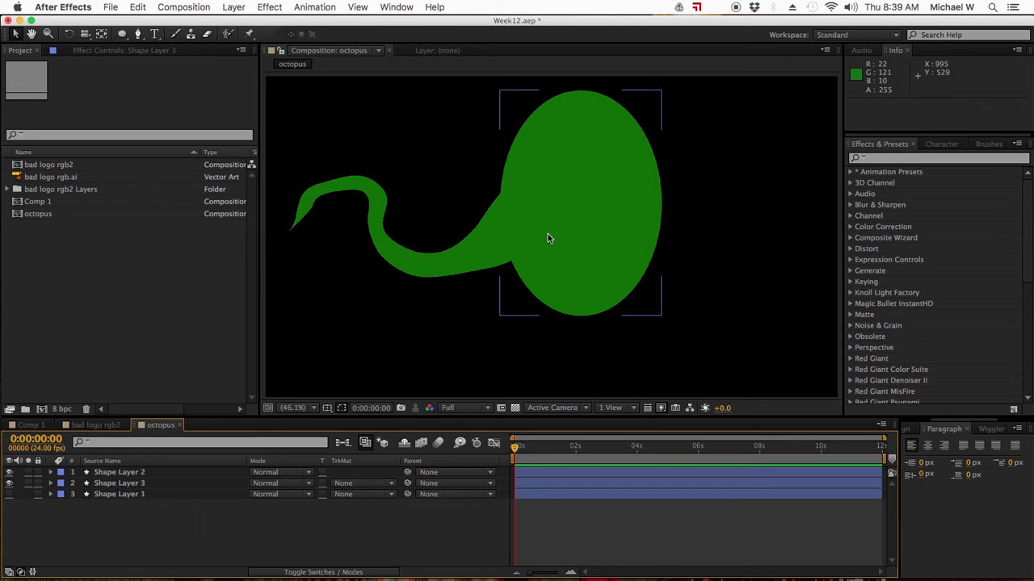
Place a puppet pin near the tip of Shape Layer 3's tentacle, try moving it downward, and undo that move.
click(113, 485)
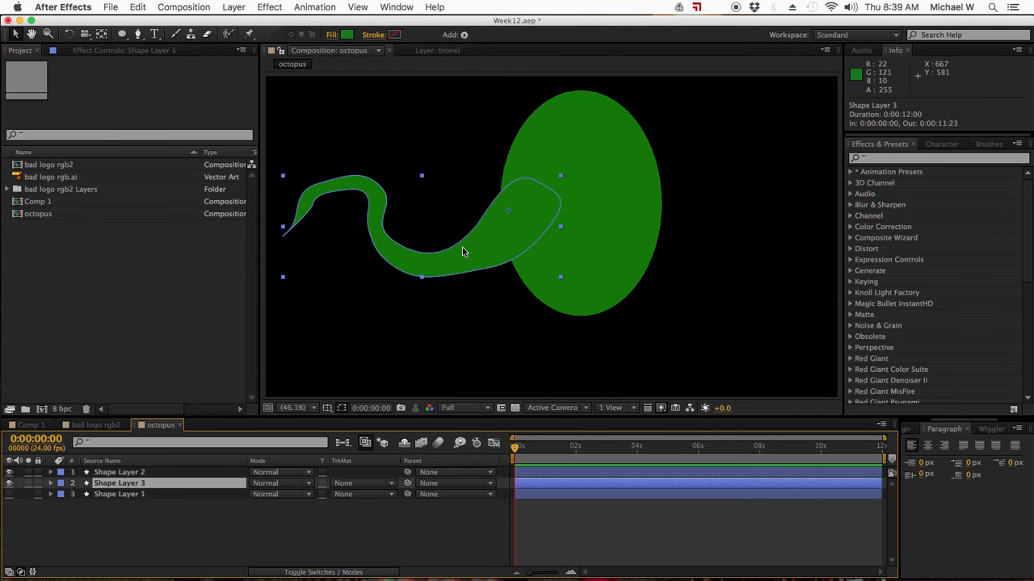
click(251, 35)
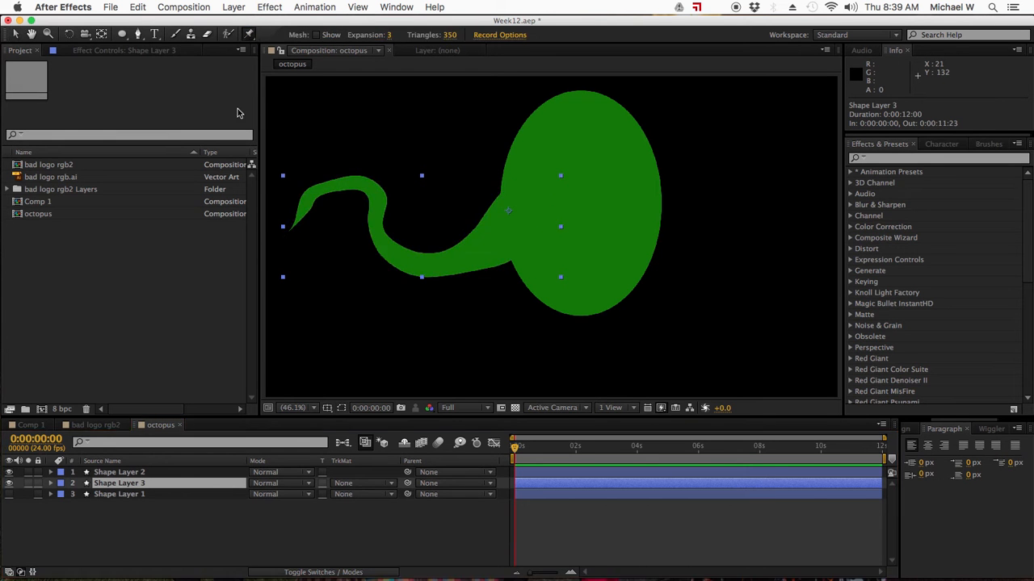
click(297, 219)
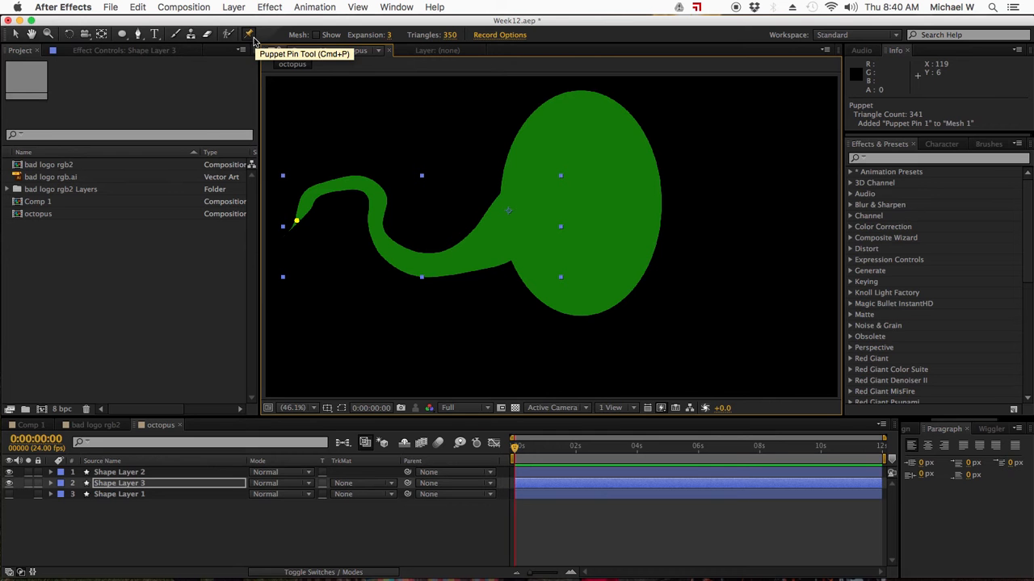
drag(297, 223, 293, 334)
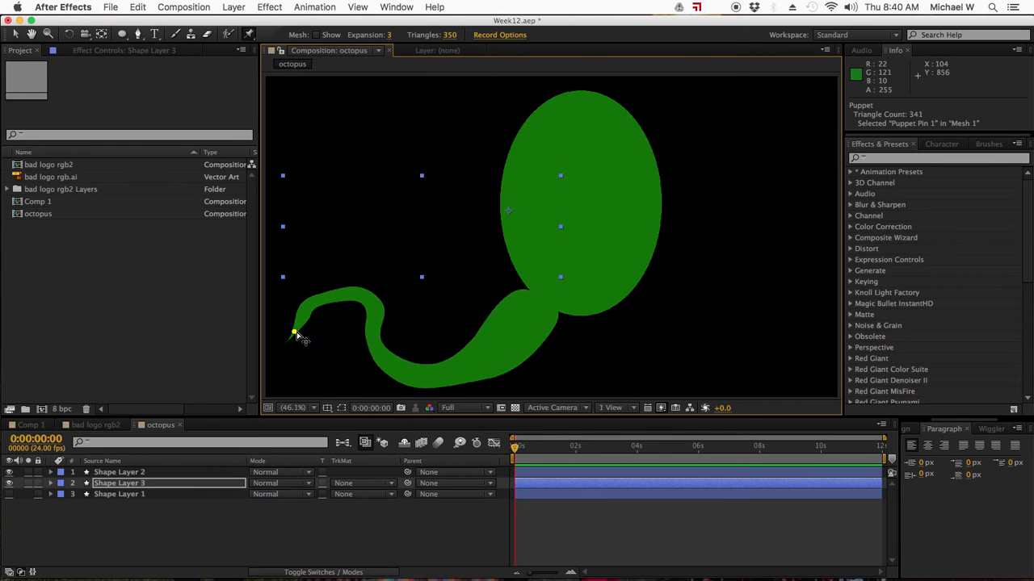
key(super+z)
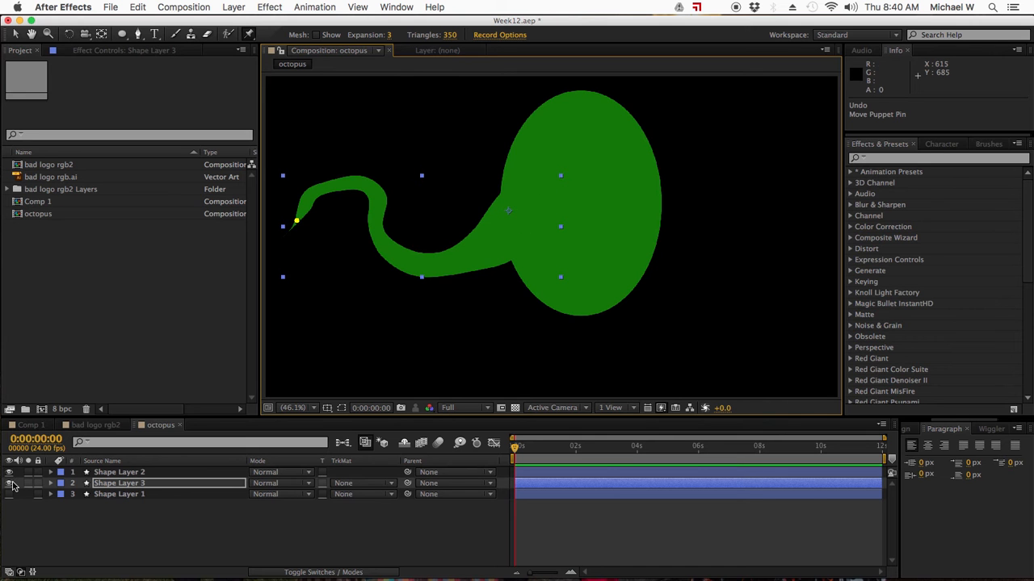
Hide the body on Shape Layer 2 and add puppet pins at the tentacle's middle bend and wide base.
click(39, 472)
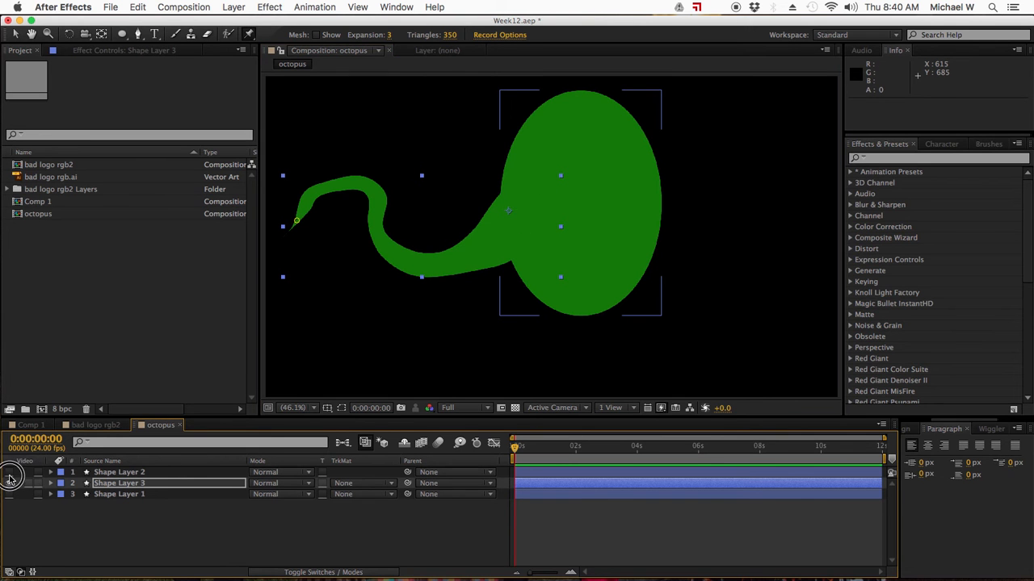
click(9, 473)
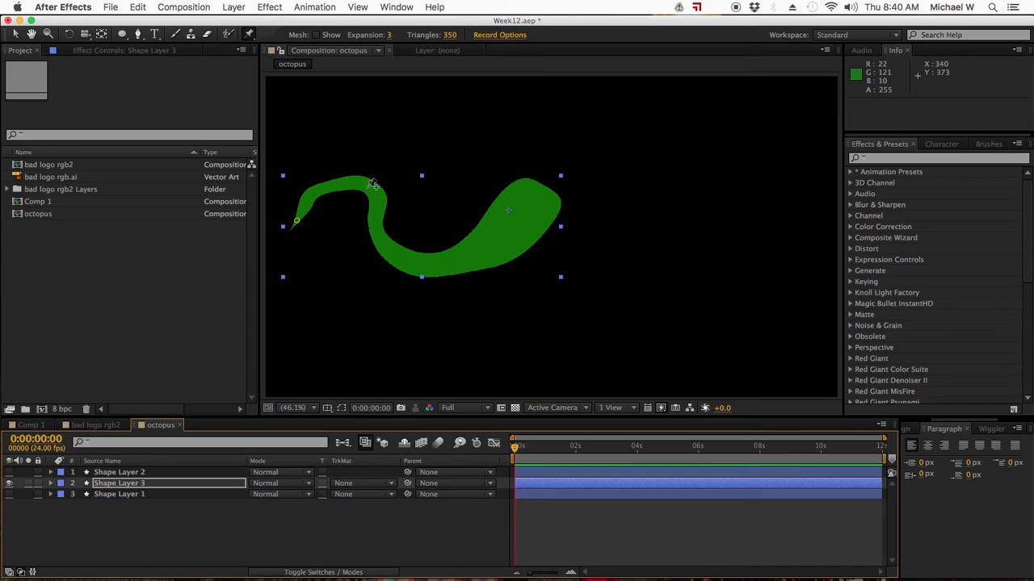
click(412, 260)
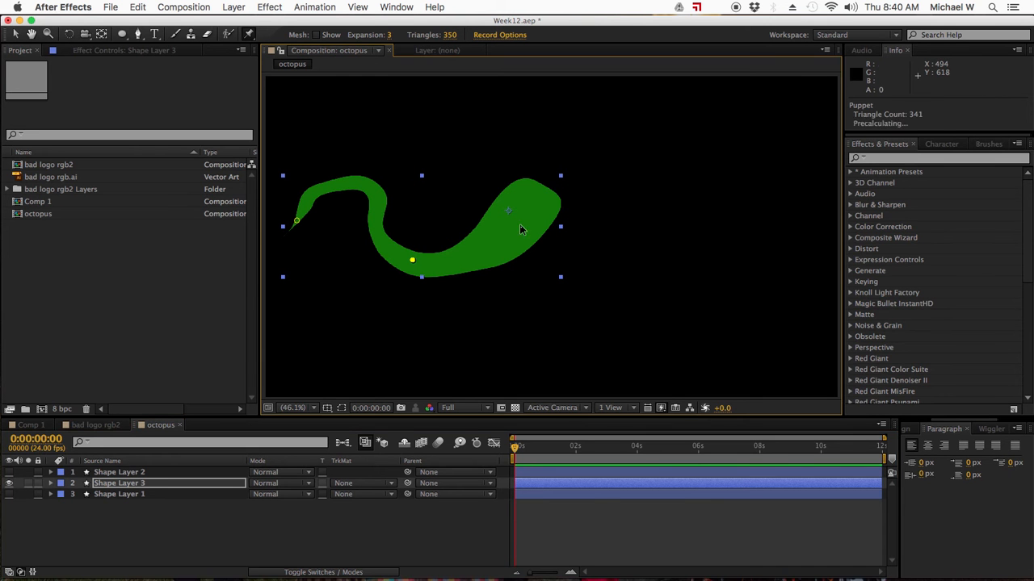
click(546, 192)
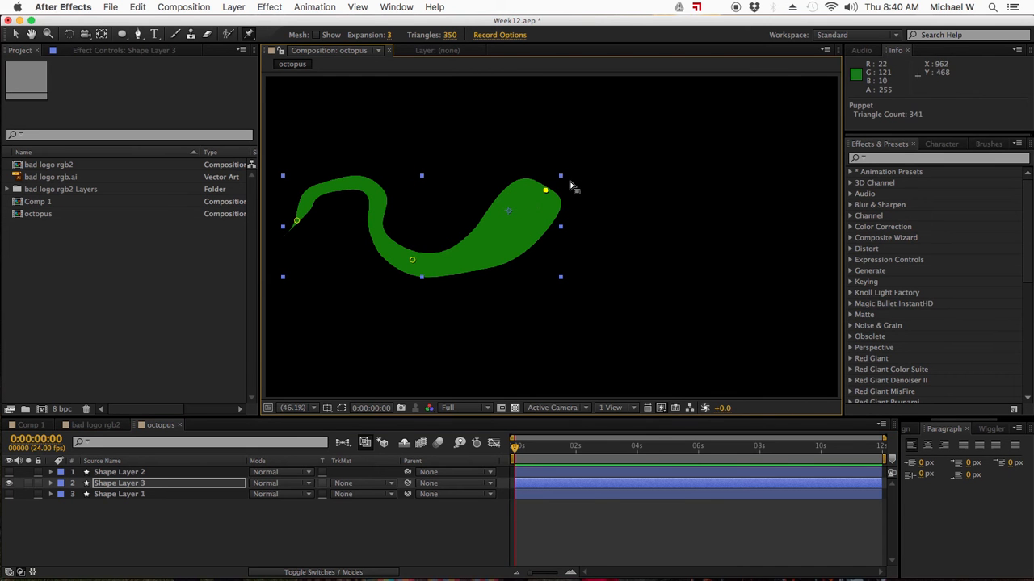
Bend Shape Layer 3's tentacle by moving its tip pin well down and its middle pin slightly down.
click(297, 220)
drag(297, 220, 299, 301)
mouse_move(412, 260)
mouse_down()
mouse_move(417, 301)
mouse_move(418, 183)
mouse_move(410, 277)
mouse_up()
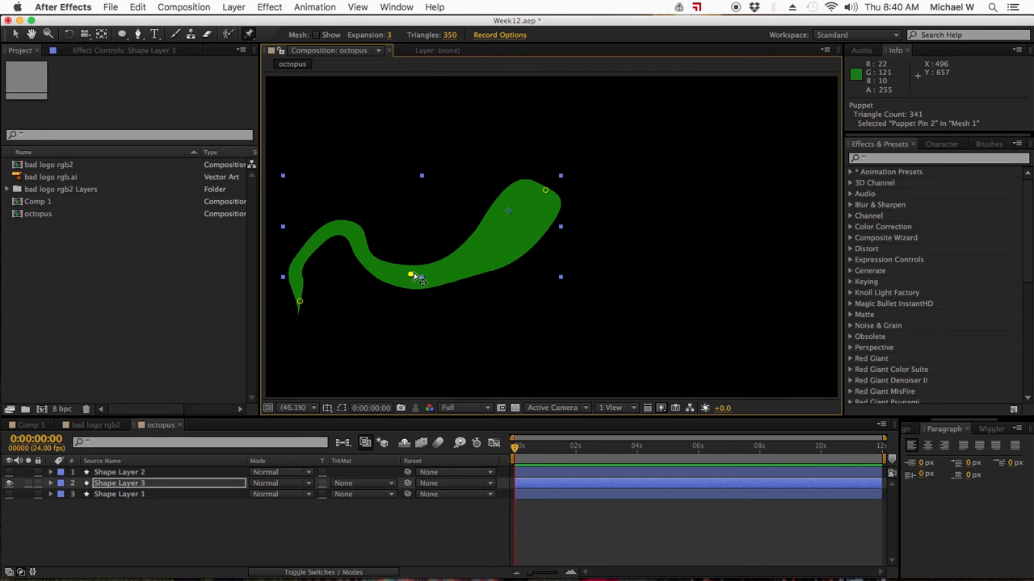
Show Shape Layer 2 and Shape Layer 1, and shift the upper tentacle's tip pin outward and middle pin up, away from the lower tentacle.
click(9, 473)
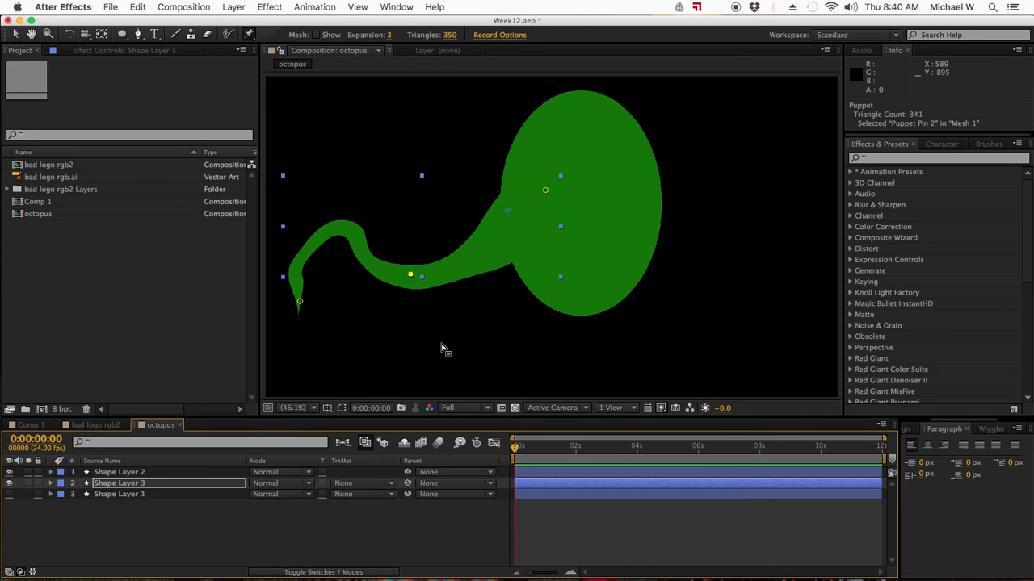
click(9, 494)
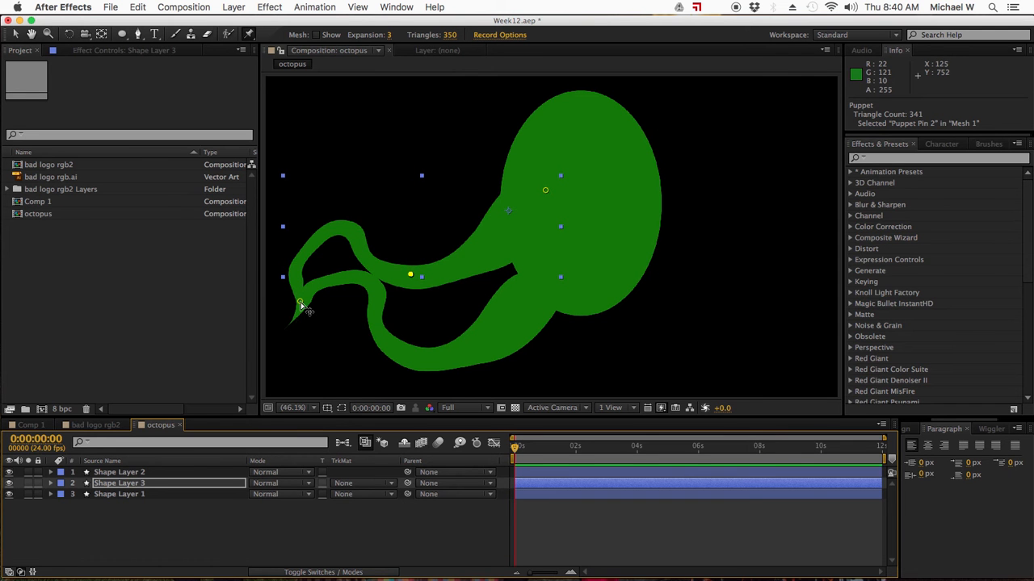
drag(299, 306, 277, 294)
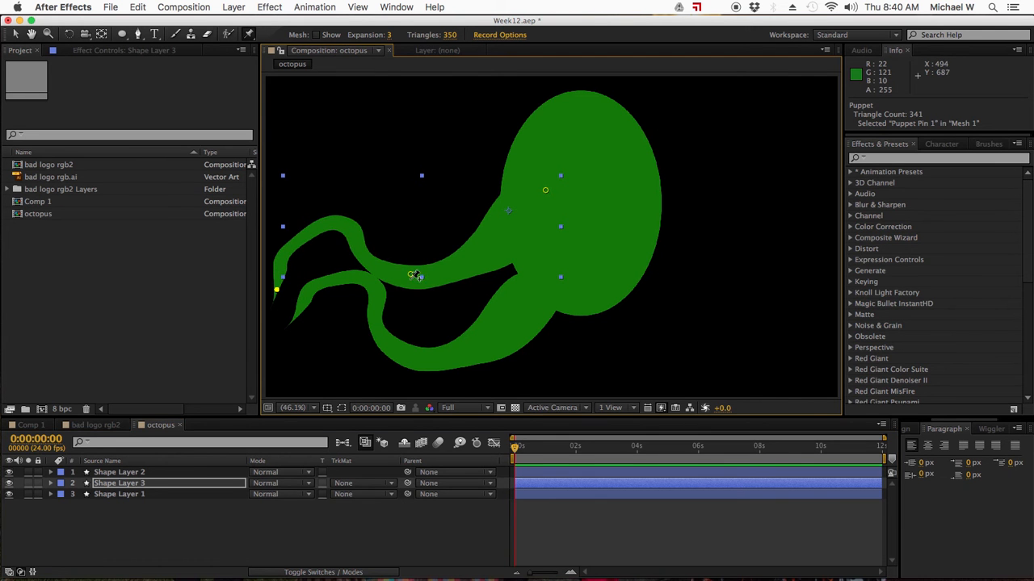
drag(411, 277, 413, 264)
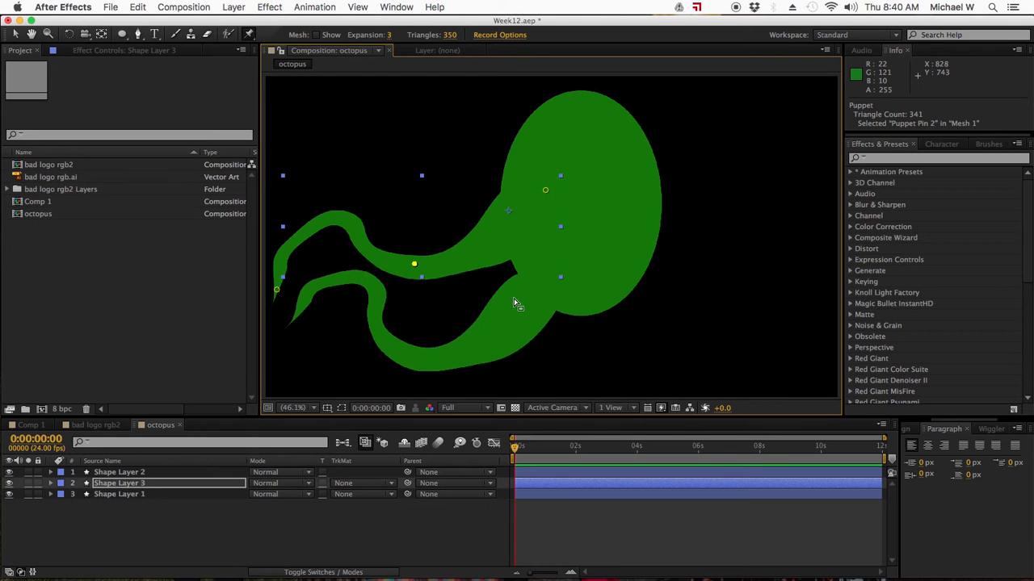
drag(281, 272, 558, 373)
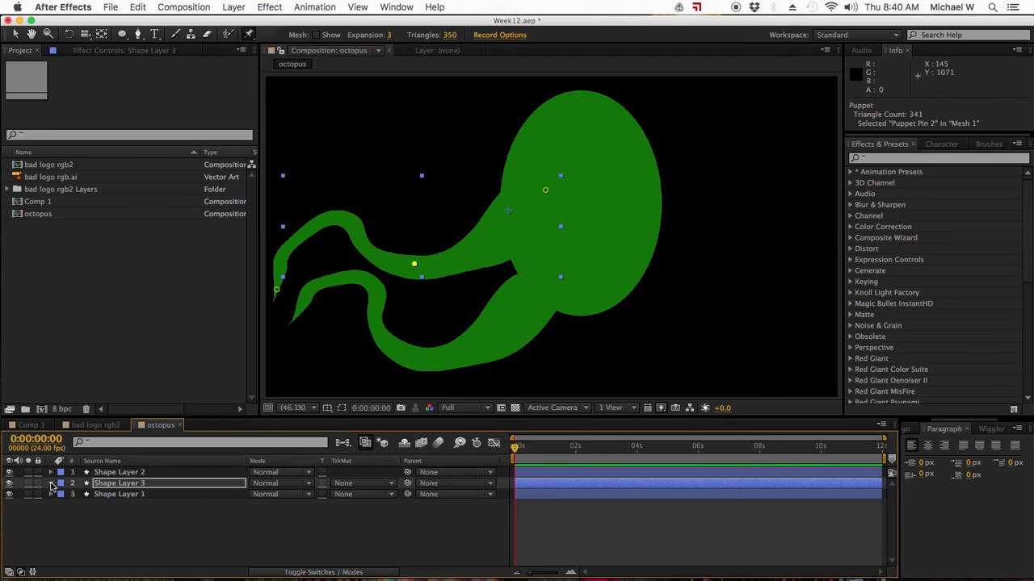
Expand Shape Layer 3's Puppet effect down to Mesh 1 and examine its settings.
click(50, 483)
click(61, 517)
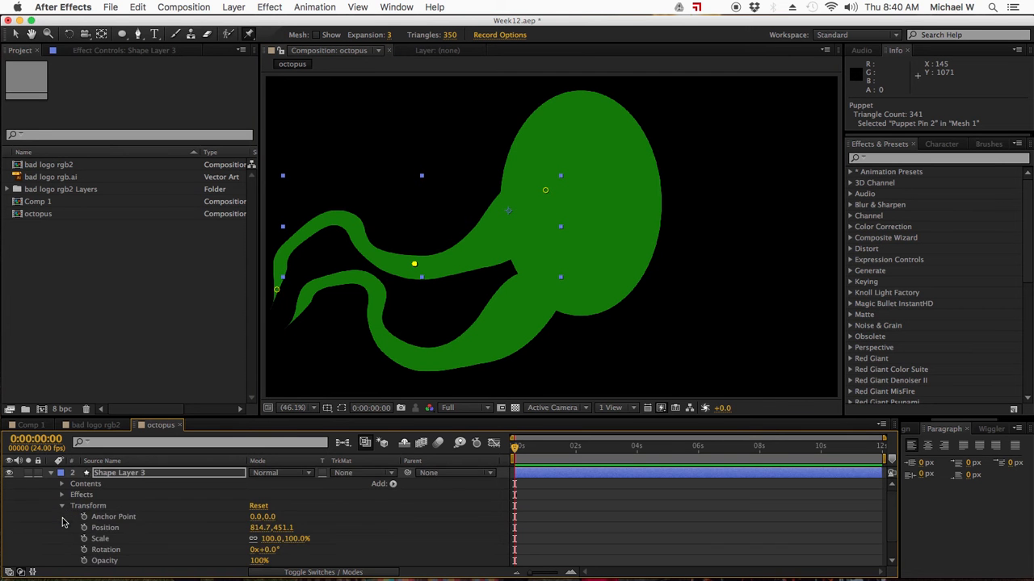
click(62, 507)
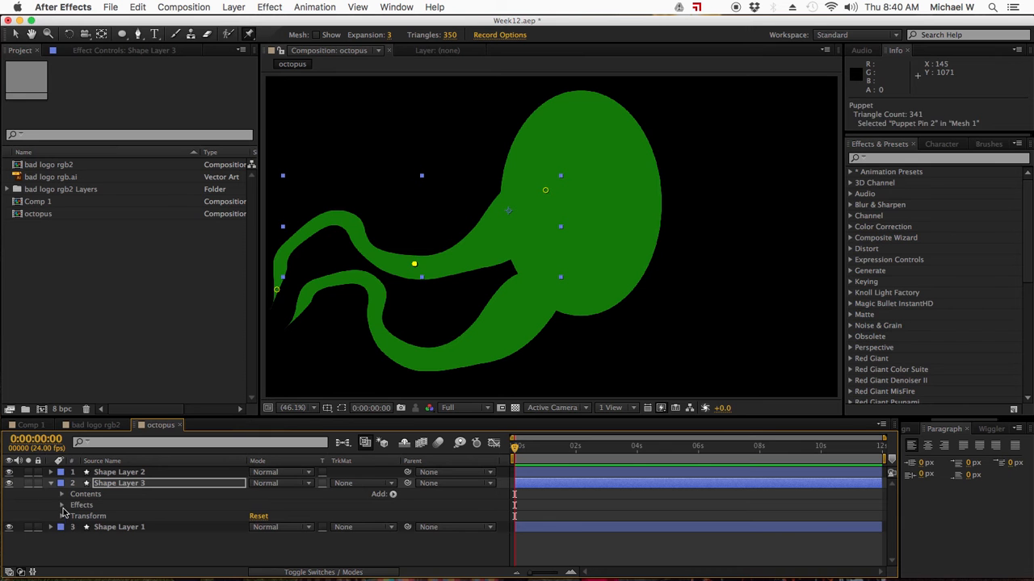
click(63, 509)
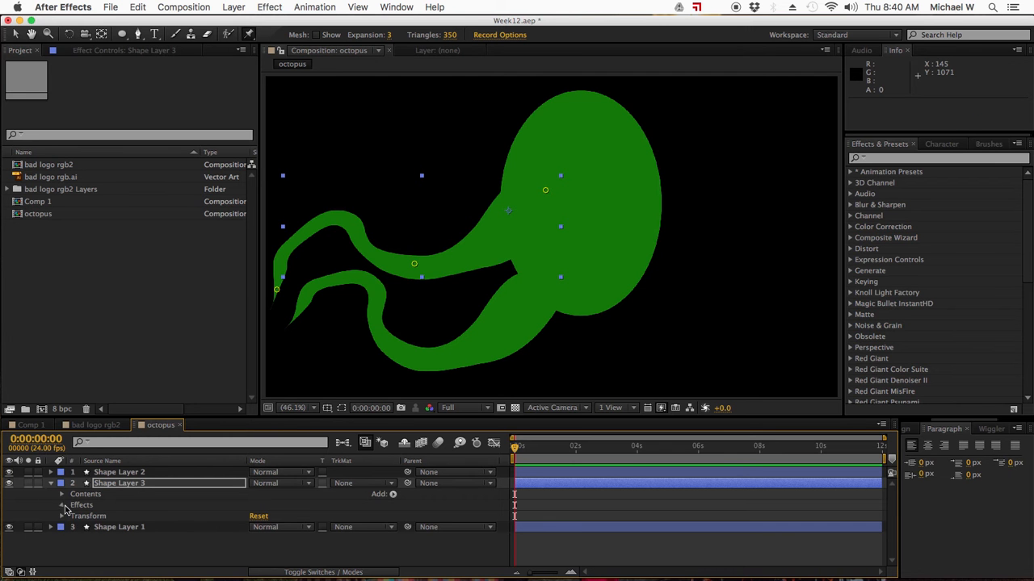
click(64, 508)
click(72, 516)
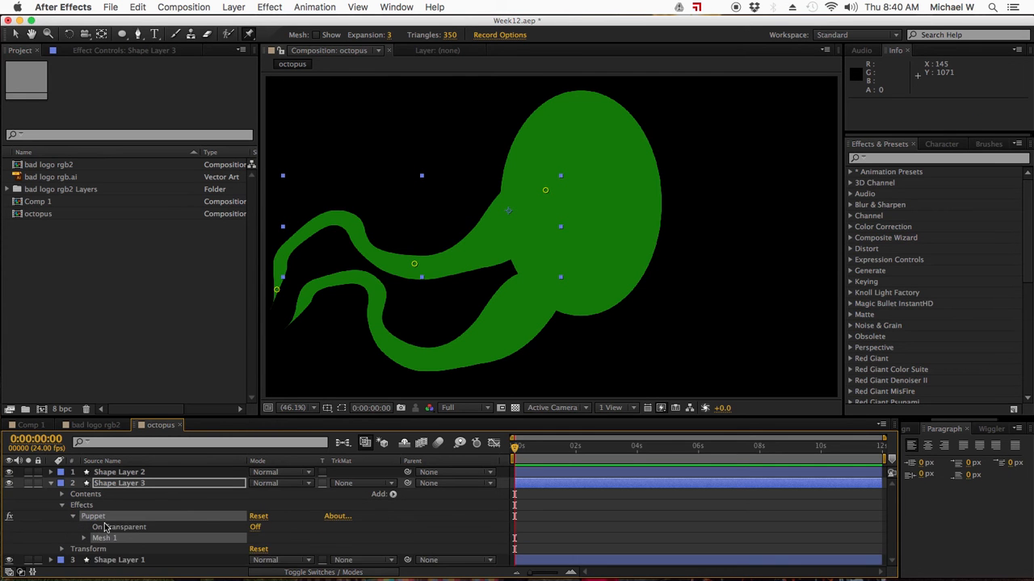
click(84, 538)
scroll(129, 541, down, 3)
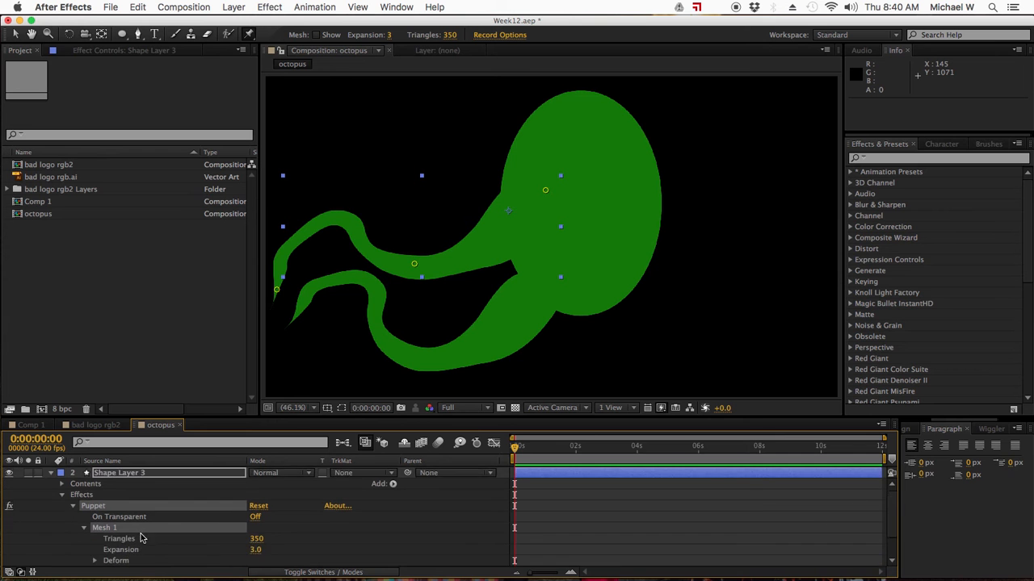
scroll(144, 540, up, 3)
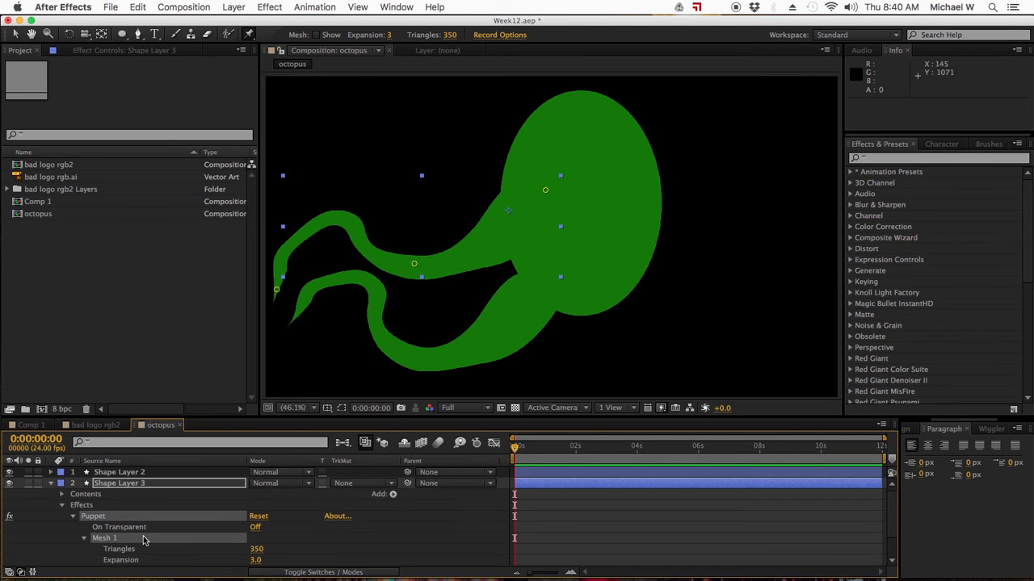
Select the upper tentacle's middle pin, look through the Mesh 1 properties, and collapse the Puppet effect.
click(414, 264)
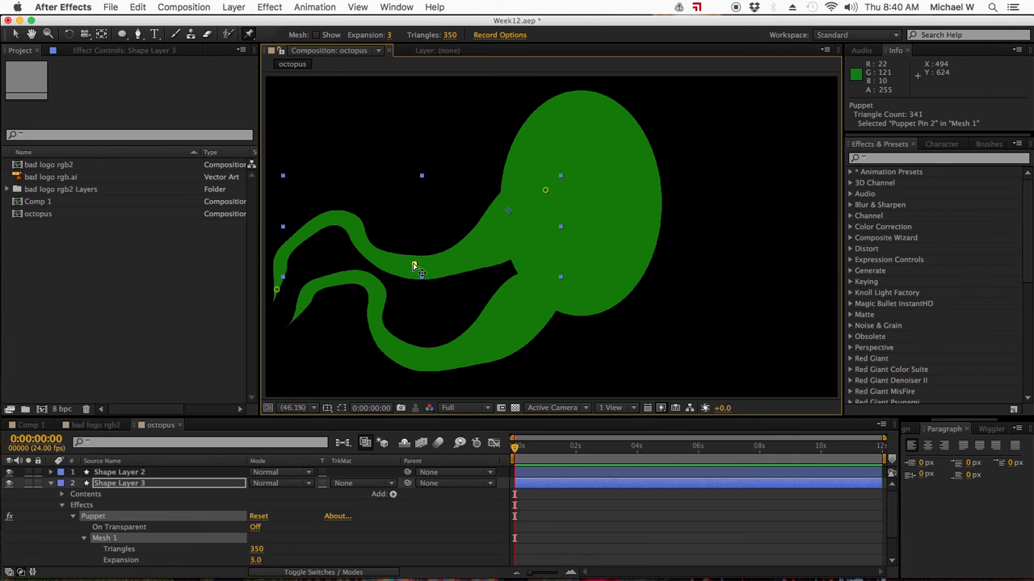
right_click(83, 524)
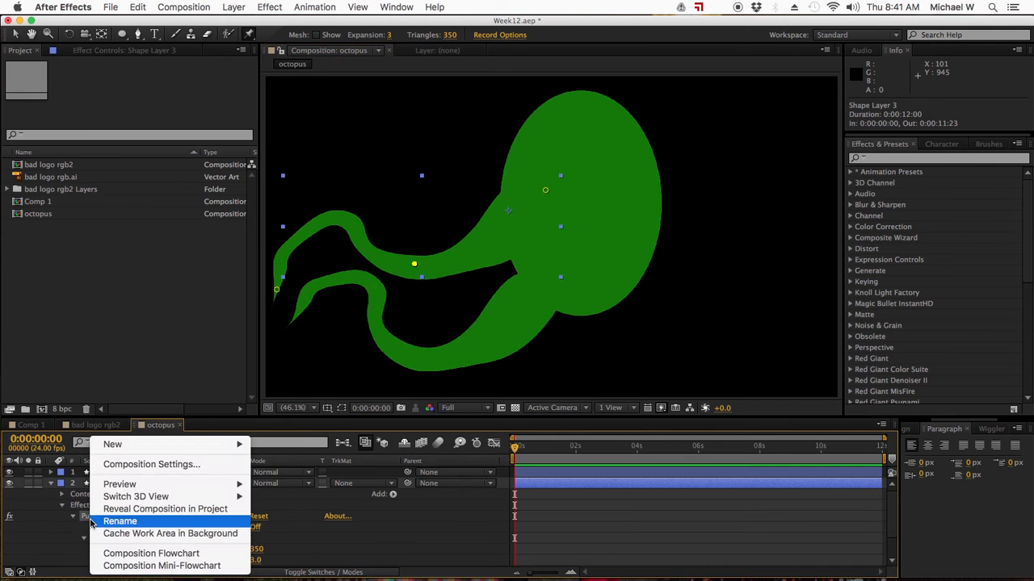
click(62, 534)
scroll(65, 533, down, 3)
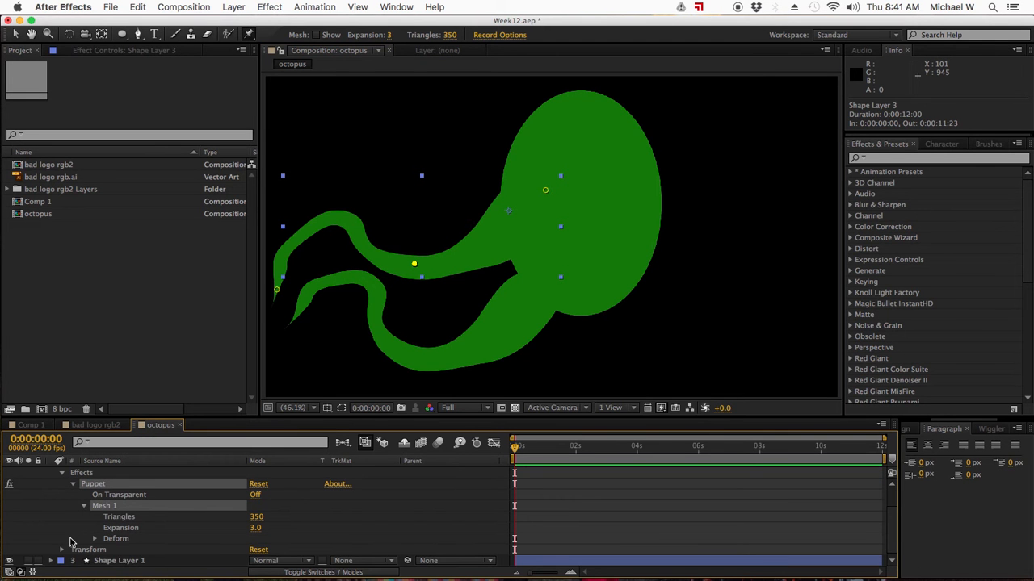
click(74, 484)
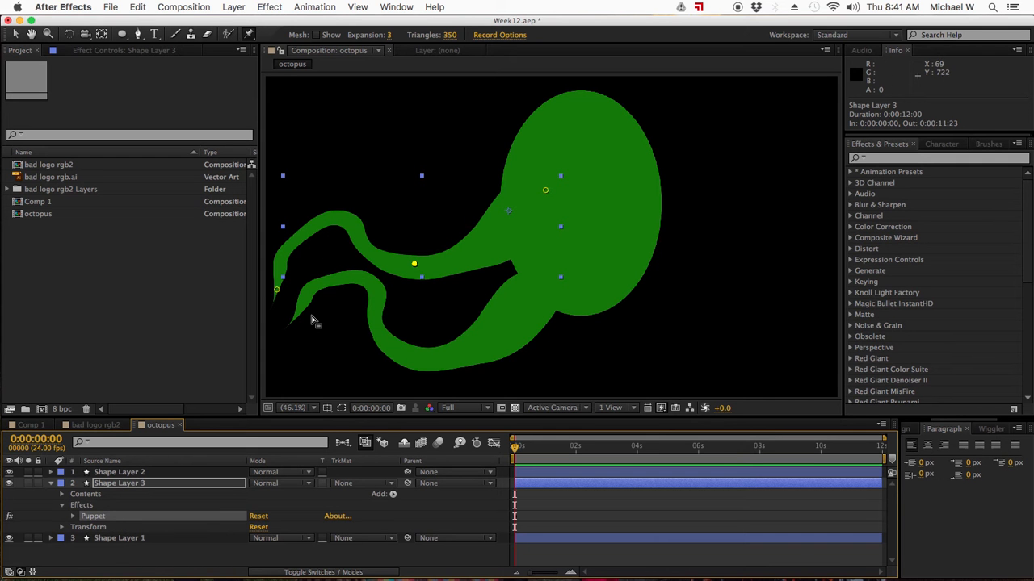
At 0:00:02:07, move the upper tentacle's middle pin to about (495, 447), tip pin to about (145, 599) and base pin to about (939, 345).
drag(519, 457, 584, 452)
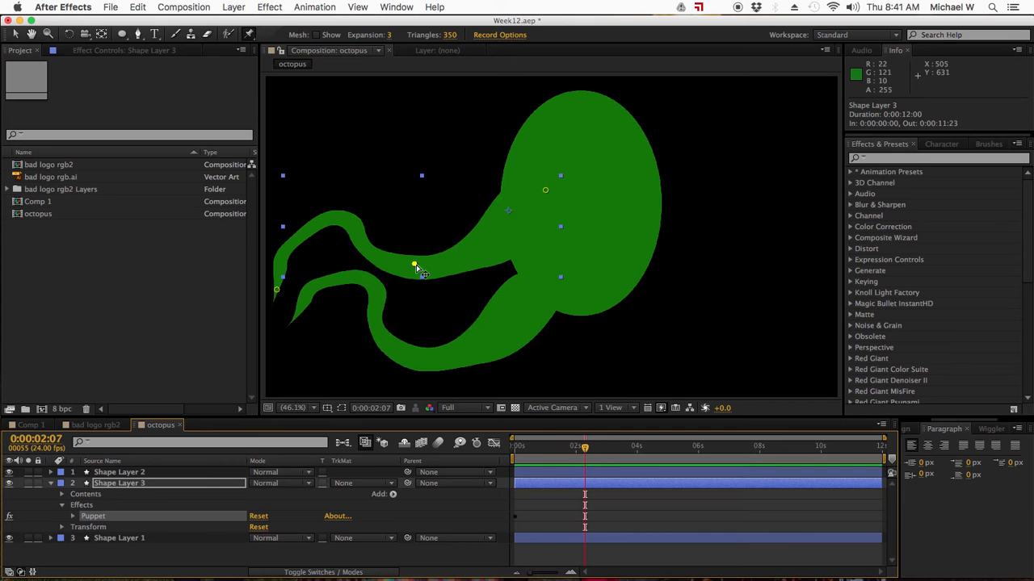
drag(414, 266, 413, 210)
click(277, 290)
drag(277, 290, 309, 257)
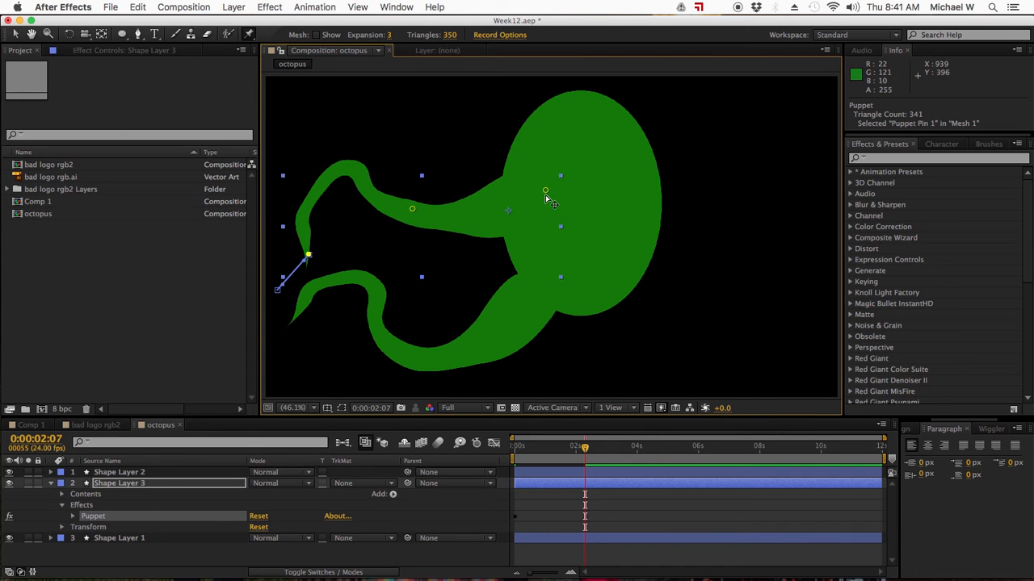
drag(545, 194, 545, 180)
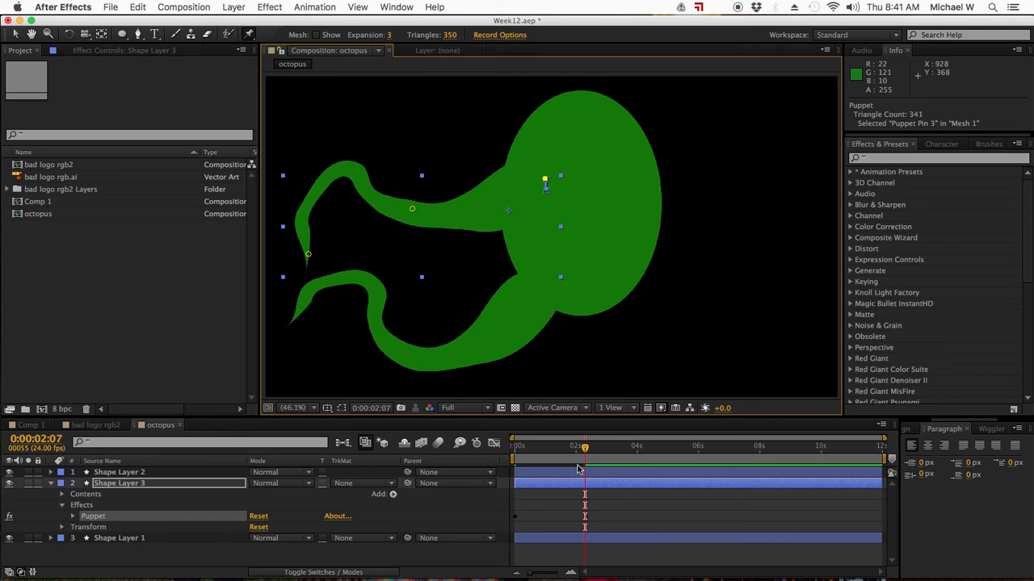
Reveal the keyframed Position properties of Shape Layer 3's puppet pins in the timeline.
key(u)
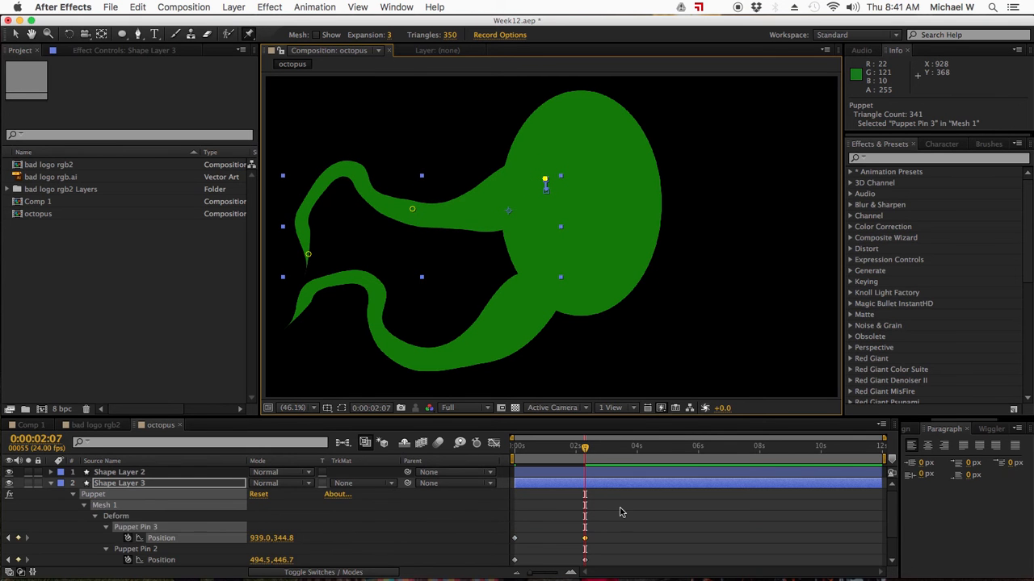
scroll(625, 515, down, 2)
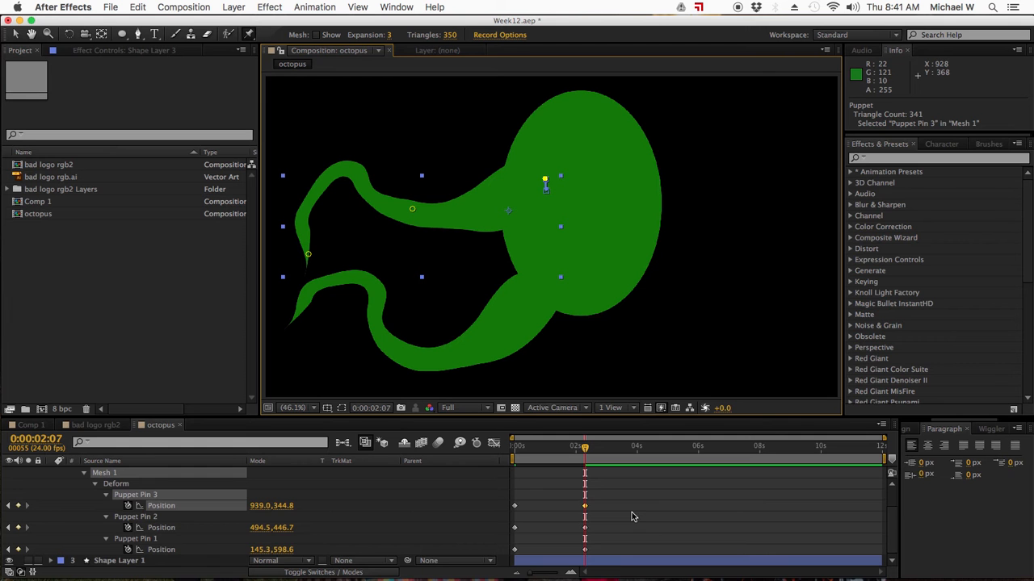
Try to rename Puppet Pin 3 in Shape Layer 3's Mesh 1 and expand its properties again.
right_click(140, 501)
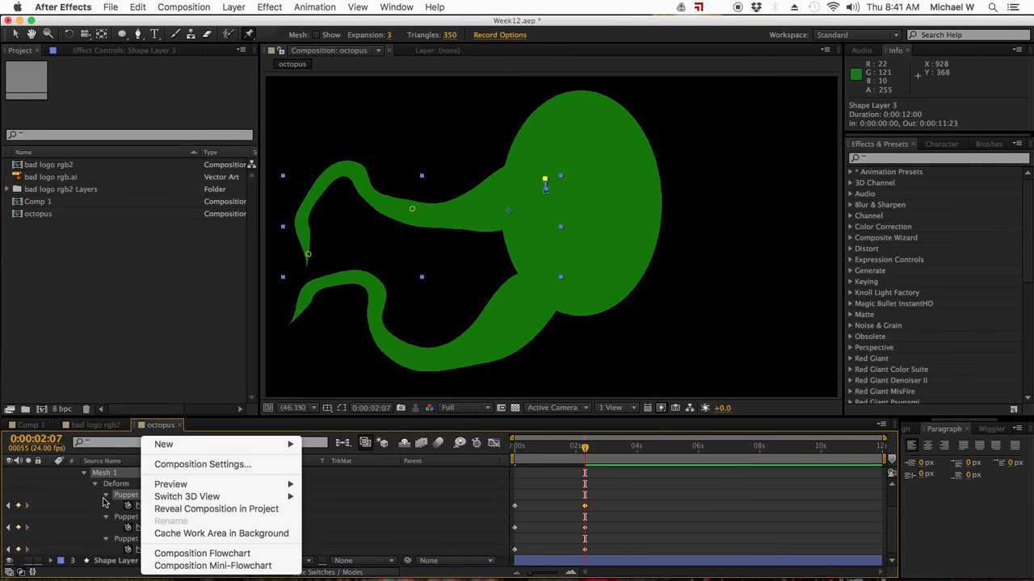
click(129, 506)
click(129, 499)
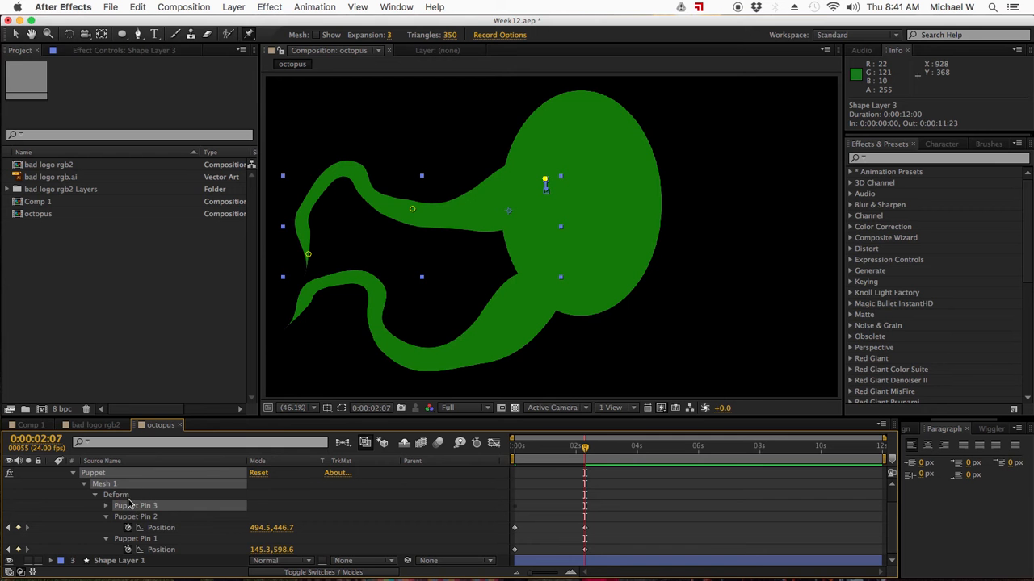
right_click(127, 507)
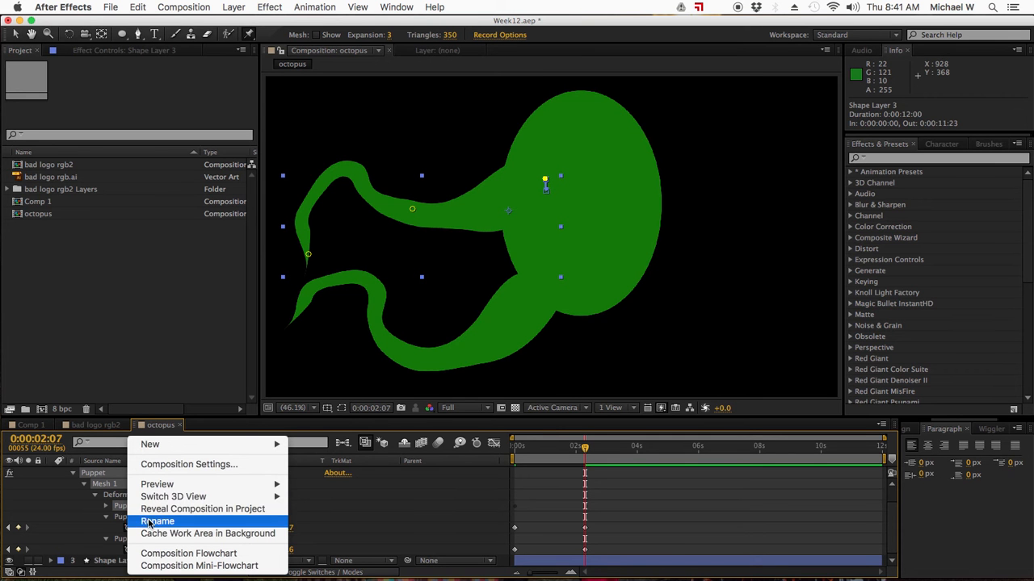
click(142, 522)
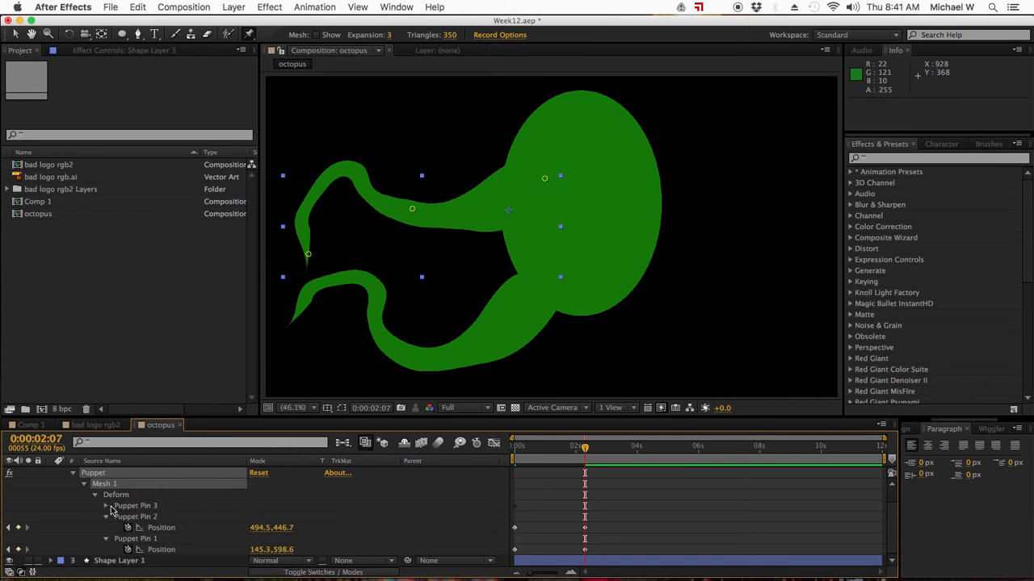
click(106, 507)
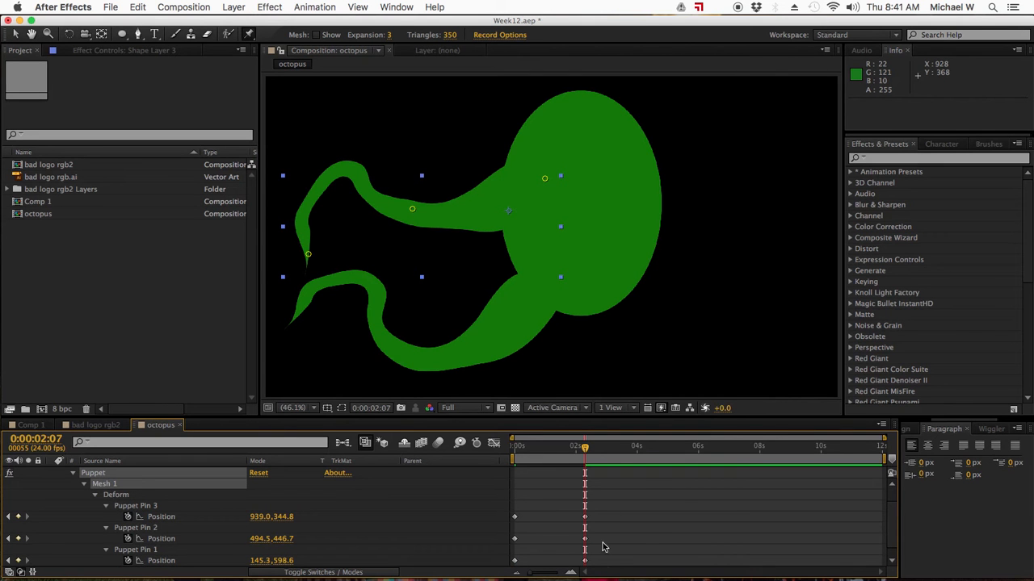
At 0:00:01:02, move the upper tentacle's middle pin up to about (504, 459).
scroll(893, 522, down, 1)
drag(588, 451, 547, 452)
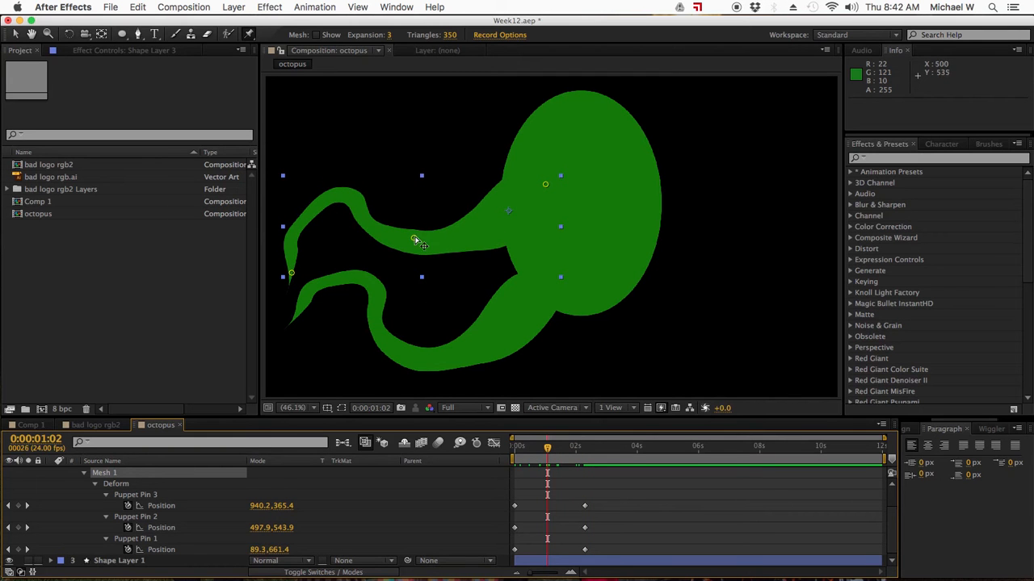
drag(413, 240, 415, 212)
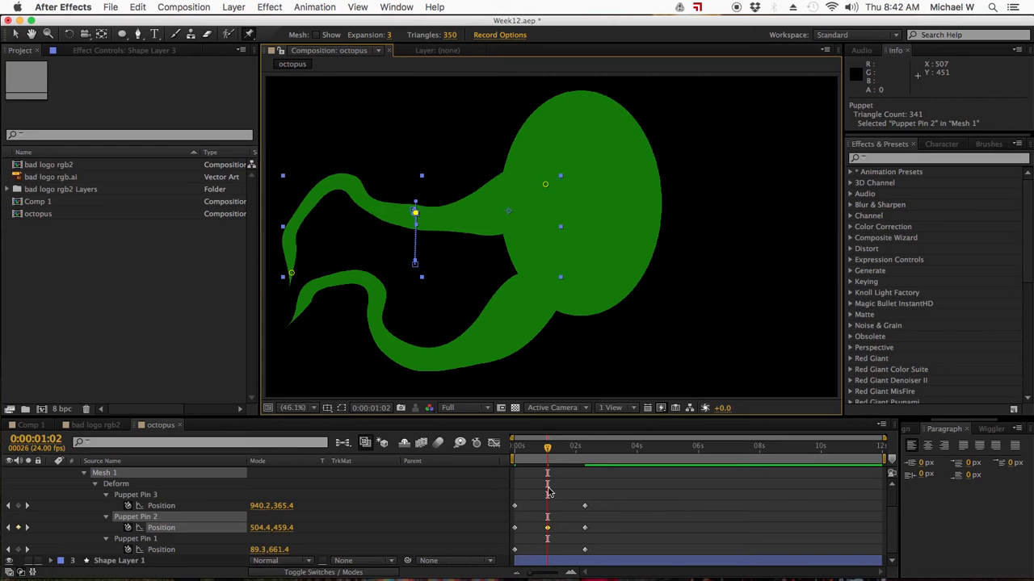
Return to 0:00:00:00 and collapse Shape Layer 3's properties.
drag(547, 455, 34, 573)
scroll(56, 492, up, 3)
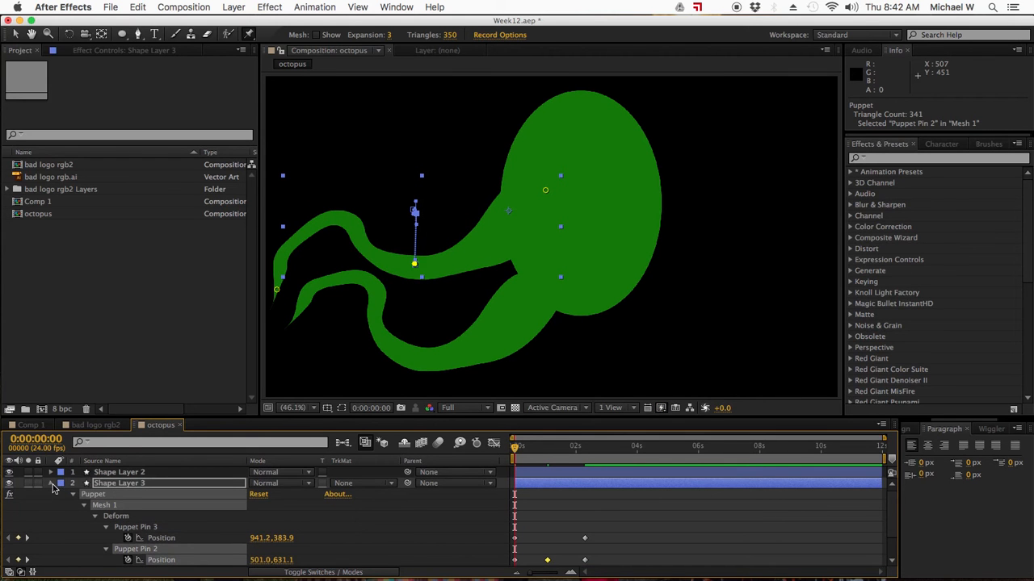
click(50, 484)
At 0:00:00:20, place puppet pins at the base, middle and tip of the lower tentacle on Shape Layer 1.
drag(517, 450, 540, 449)
click(110, 494)
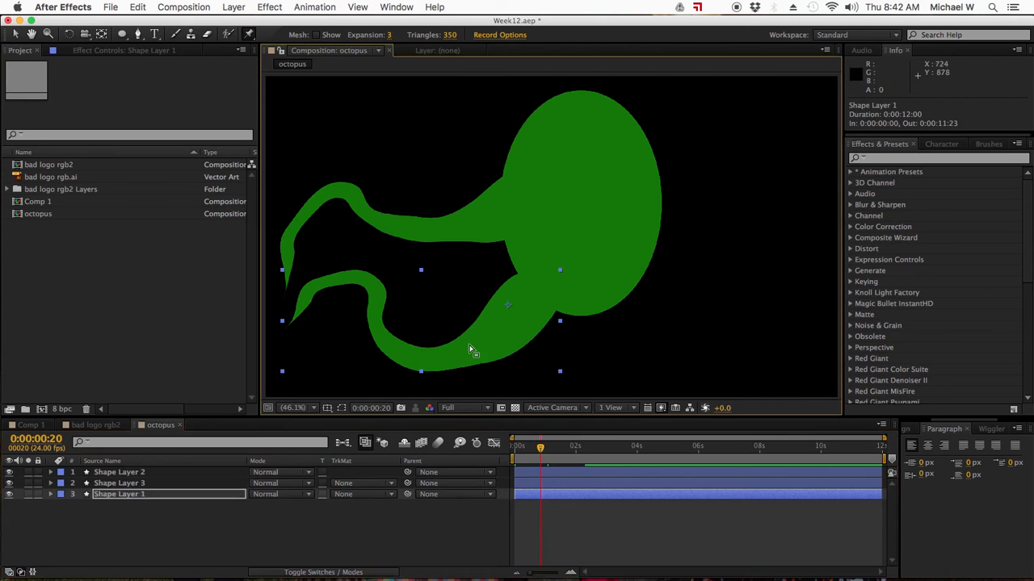
click(538, 284)
click(422, 360)
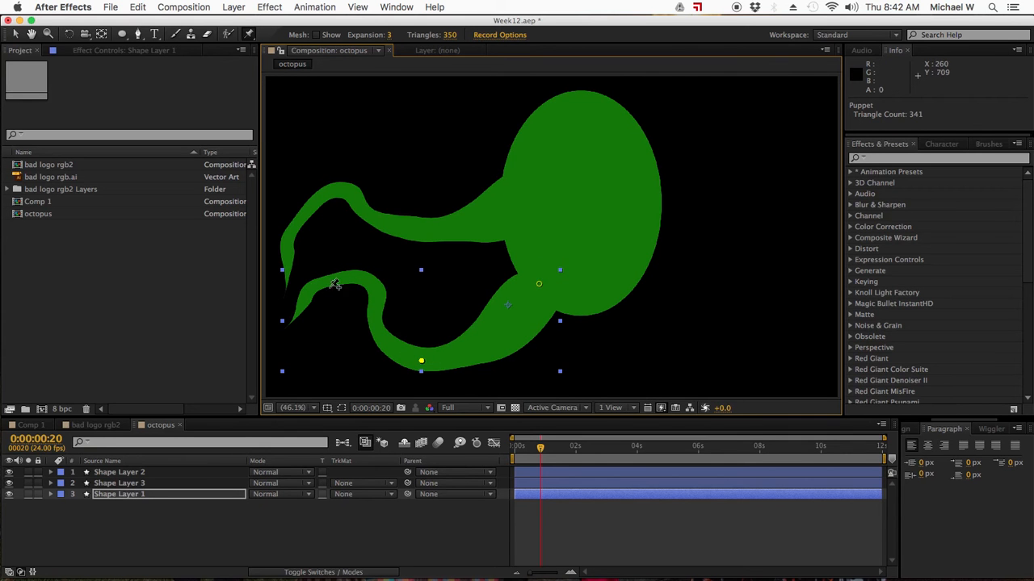
click(296, 314)
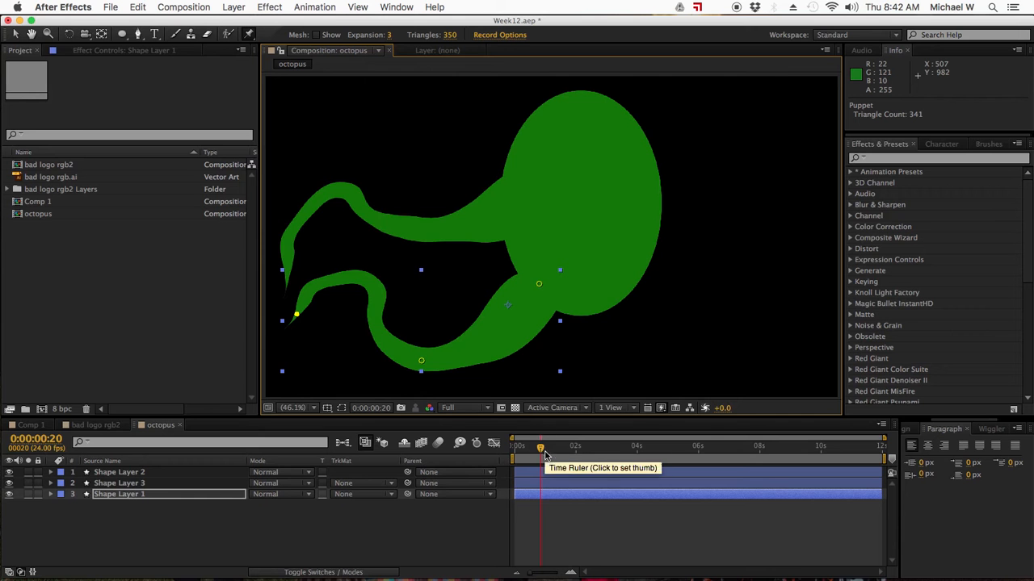
At 0:00:02:20, move the lower tentacle's middle pin up, its tip pin down, and its base pin up into the body.
drag(546, 451, 602, 455)
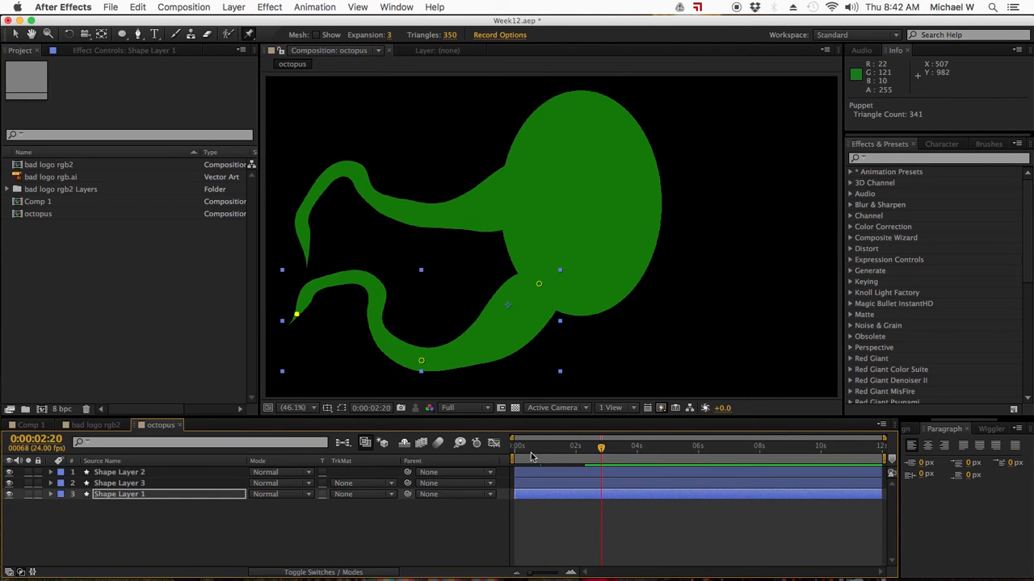
click(421, 361)
drag(421, 361, 426, 321)
drag(298, 316, 293, 349)
click(538, 282)
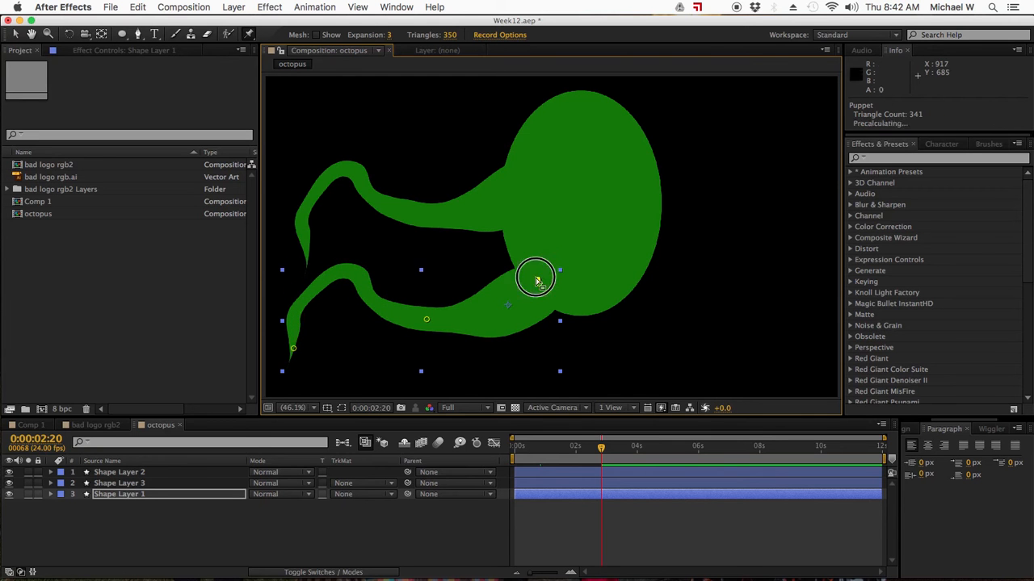
drag(539, 282, 540, 286)
click(293, 348)
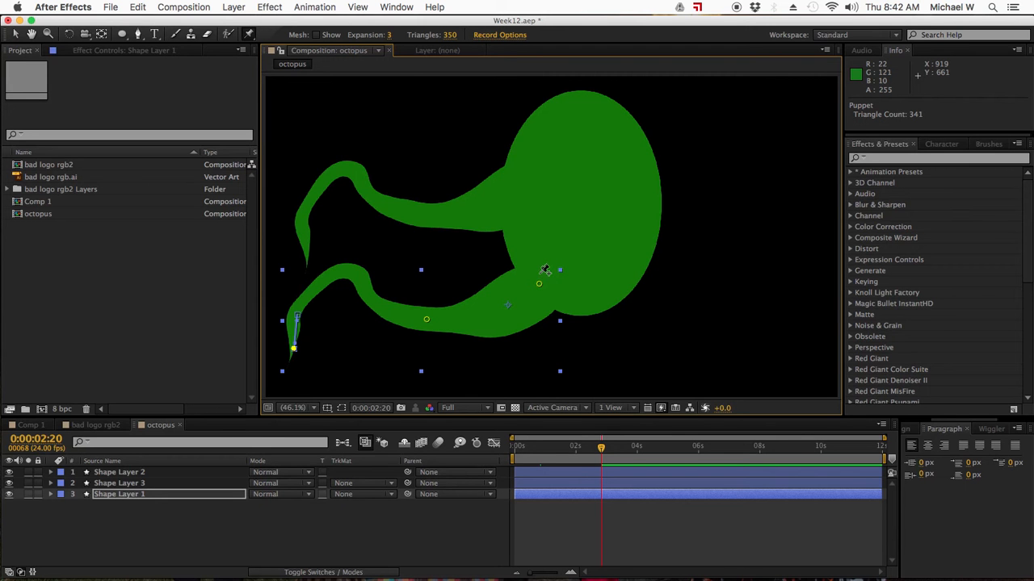
drag(538, 284, 533, 258)
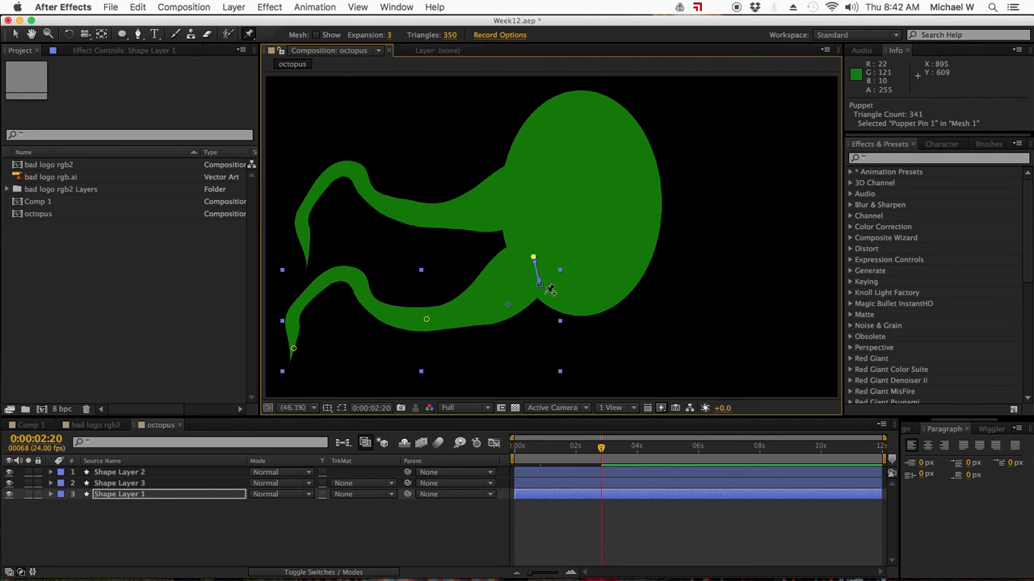
Return to 0:00:00:00 and reveal the keyframed pin positions of Shape Layer 3 and Shape Layer 1.
drag(579, 450, 496, 459)
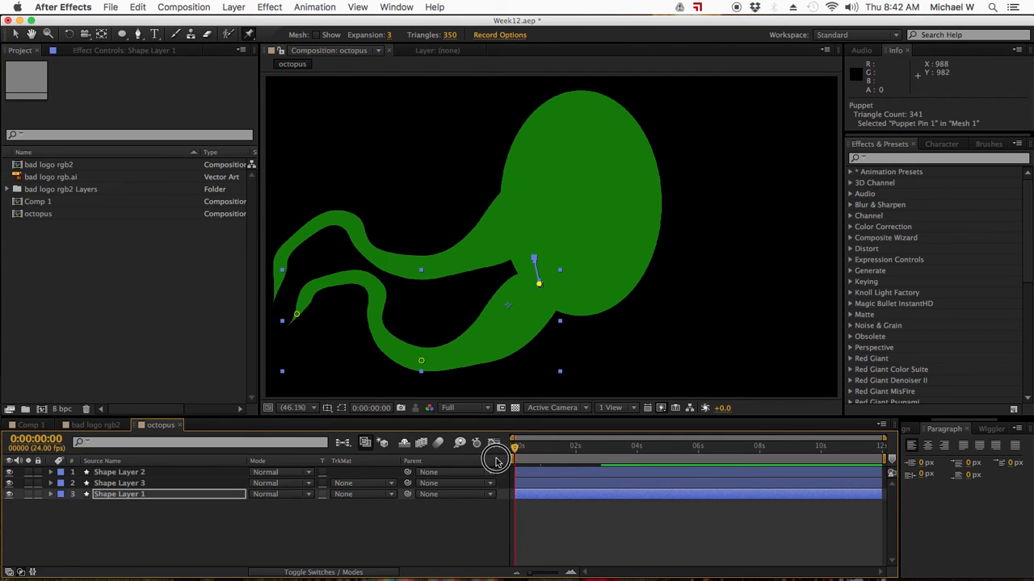
click(540, 485)
shift+click(540, 494)
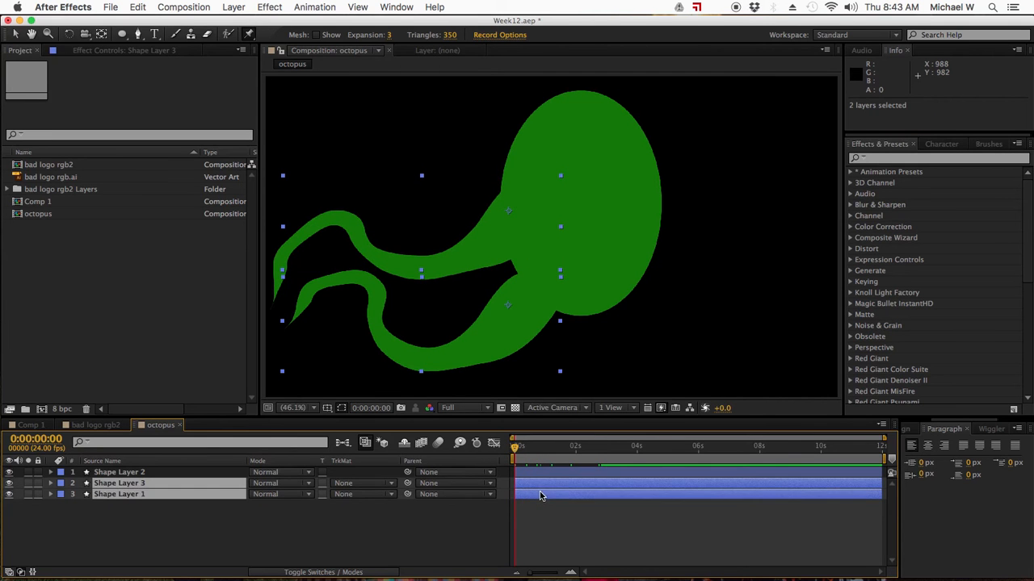
key(u)
scroll(658, 508, down, 5)
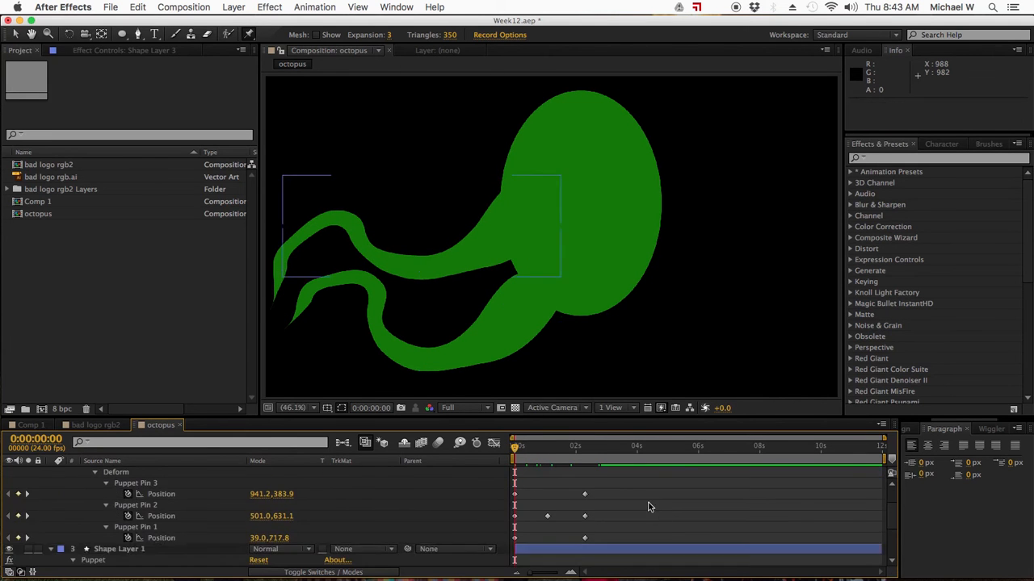
Apply Easy Ease to all Position keyframes of Shape Layer 3's three puppet pins.
drag(612, 487, 483, 551)
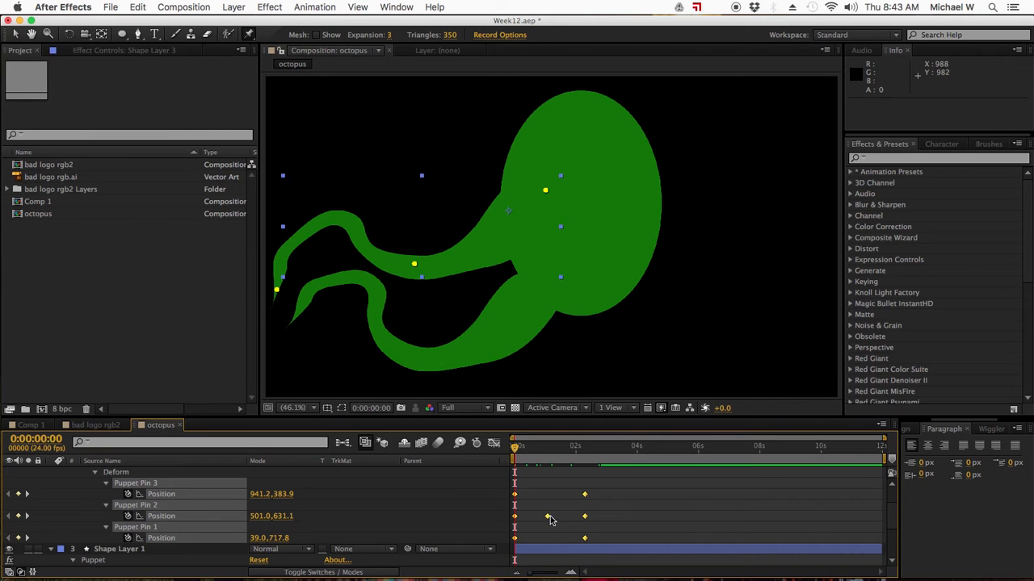
click(616, 487)
drag(615, 485, 503, 546)
right_click(548, 518)
mouse_move(577, 567)
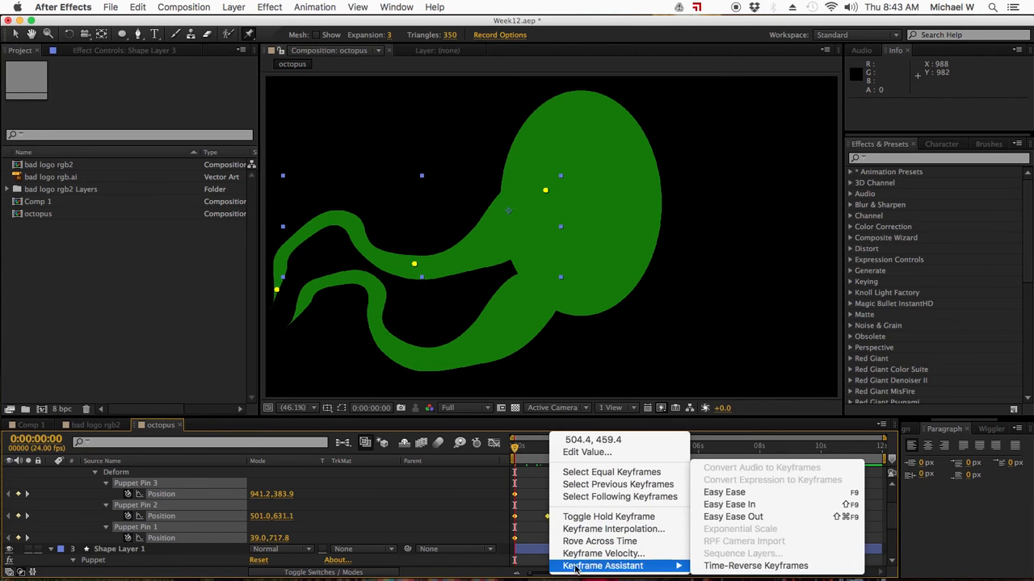
click(724, 491)
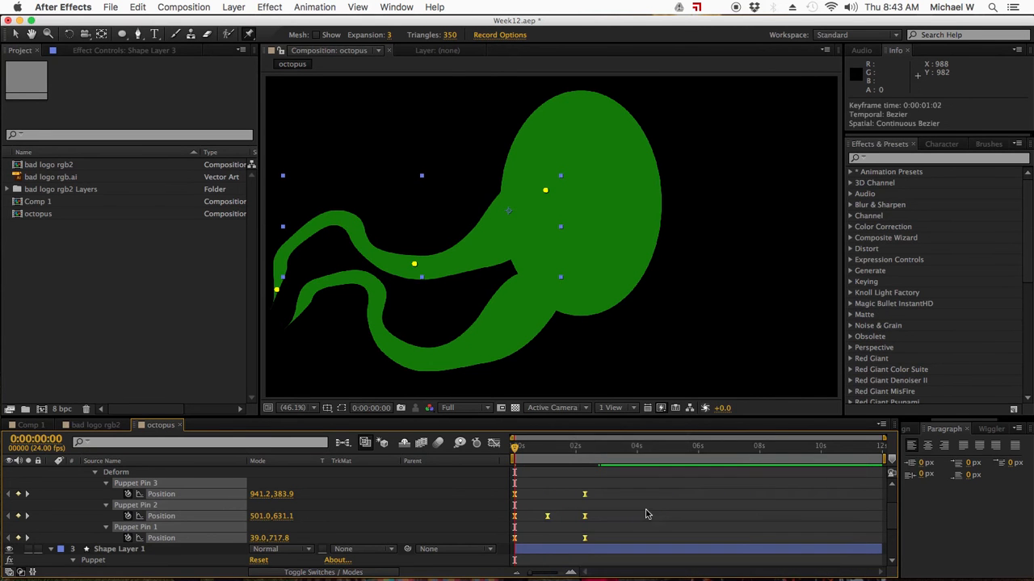
Select Puppet Pin 3's Position keyframes and fit the pins' speed curves in the Graph Editor, checking the graph type options.
click(646, 515)
drag(616, 478, 503, 503)
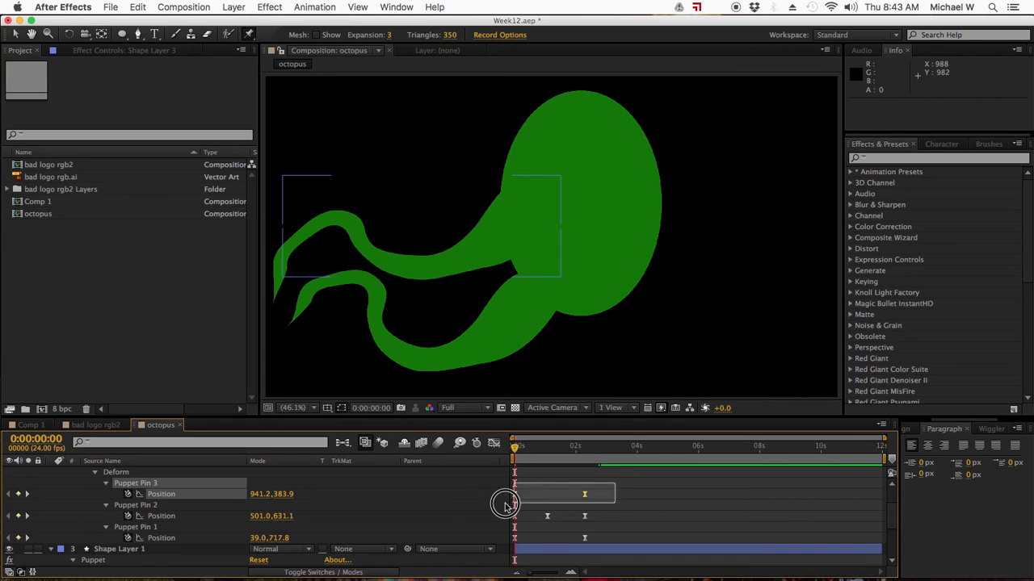
click(493, 444)
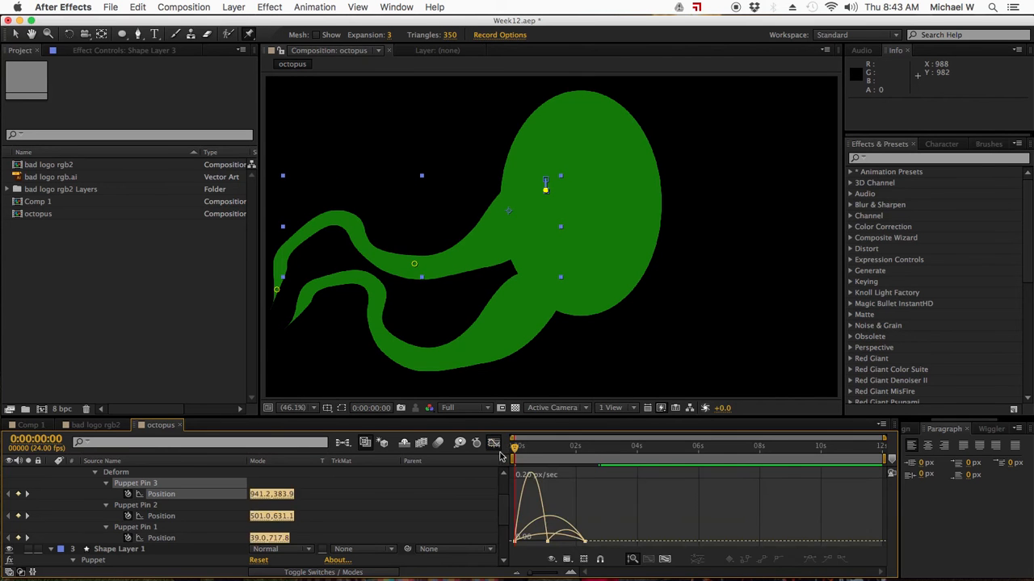
click(665, 559)
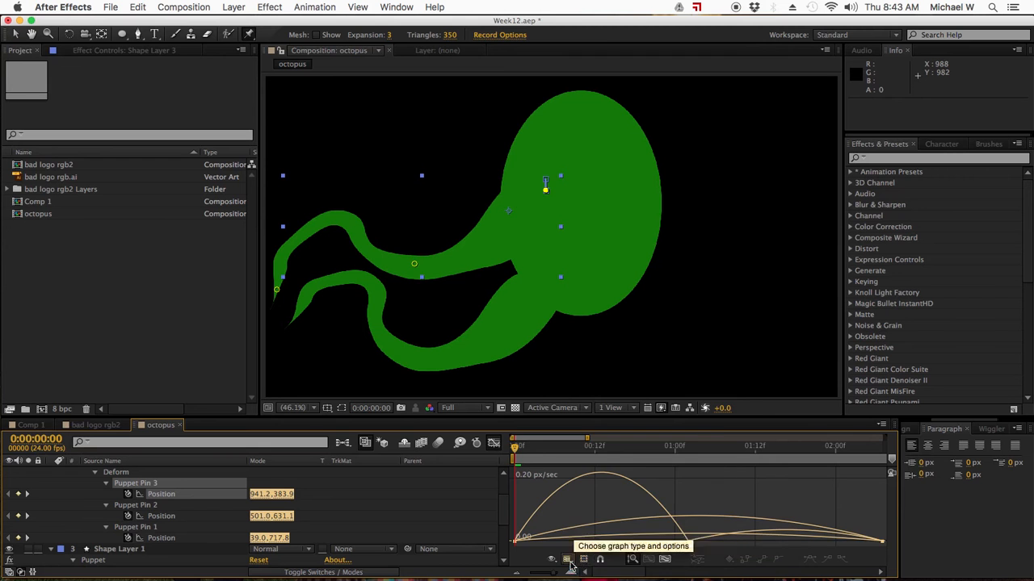
click(569, 560)
click(611, 467)
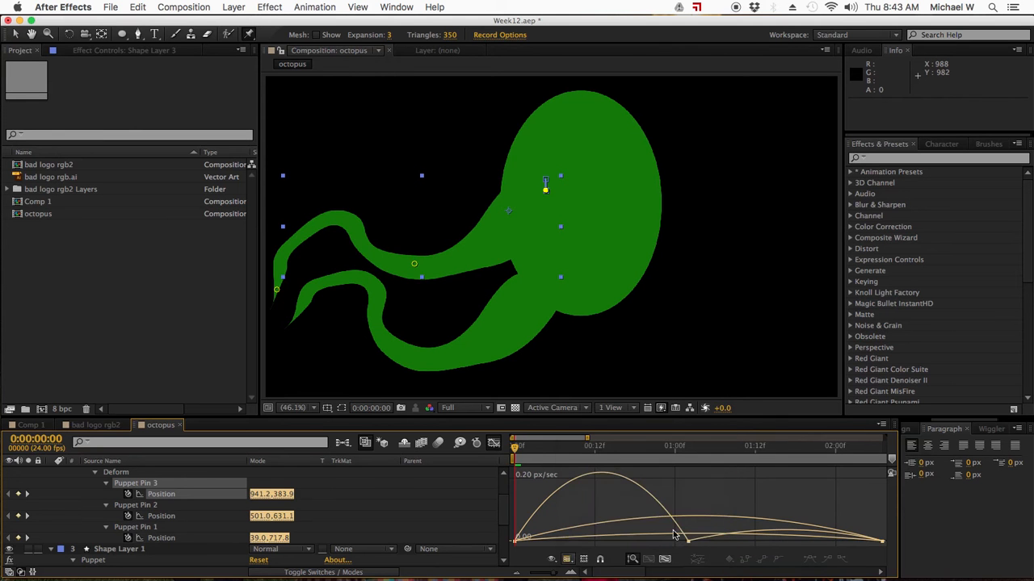
Stretch the incoming speed handle of Puppet Pin 2's keyframe at 0:00:01:02 back to about the 12-frame mark, and close the Graph Editor.
drag(704, 494, 667, 550)
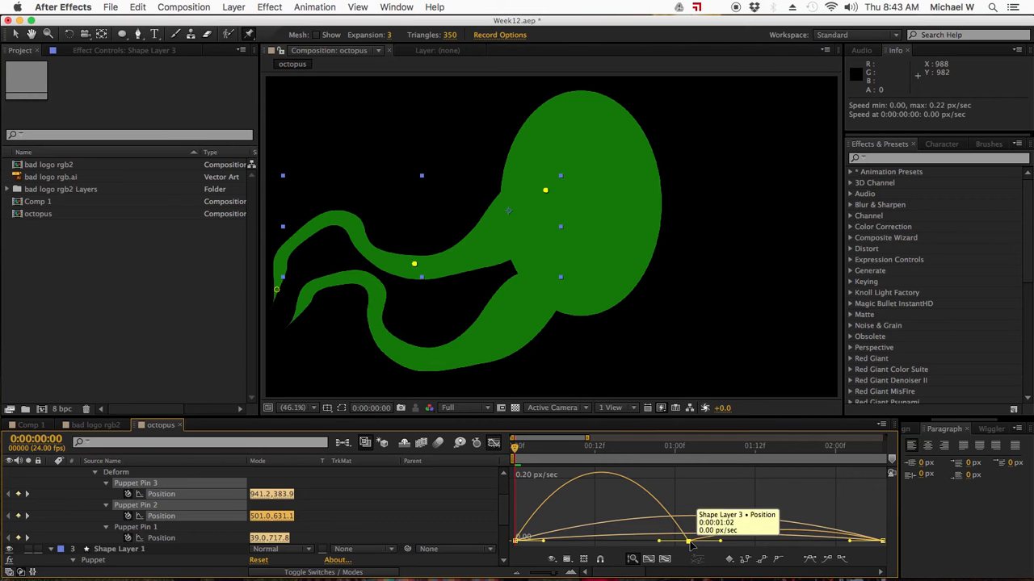
drag(659, 543, 588, 545)
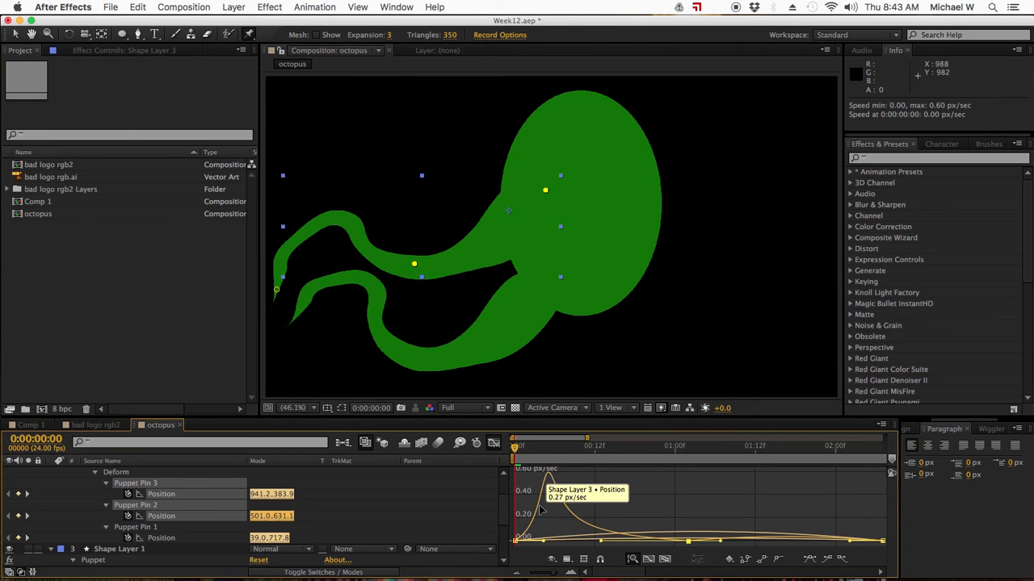
click(493, 444)
Scrub the animation through 0:00:00:12 to 0:00:02:00 to examine the eased tentacle motion, and show the full timeline.
drag(502, 452, 595, 453)
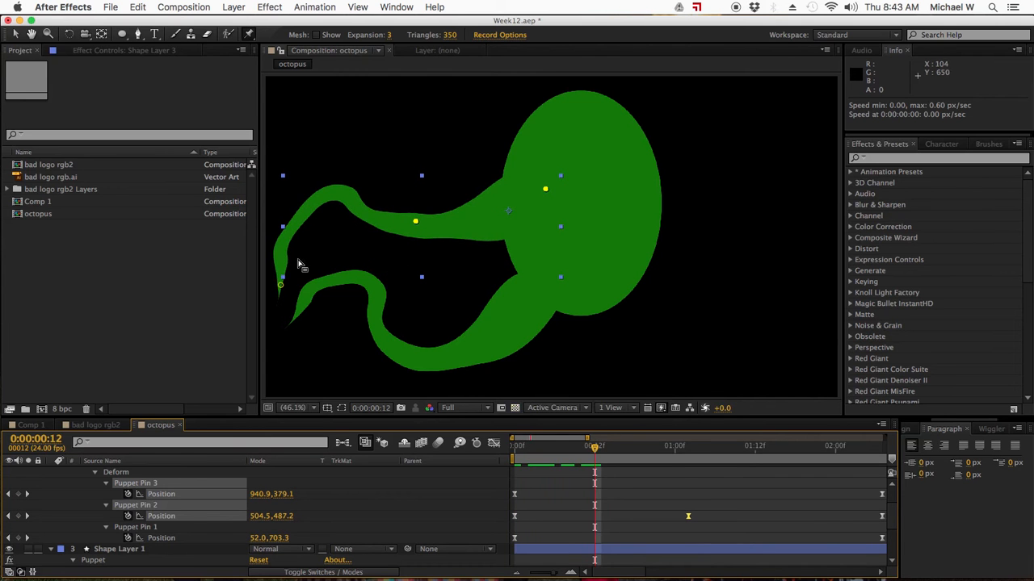
drag(600, 452, 837, 470)
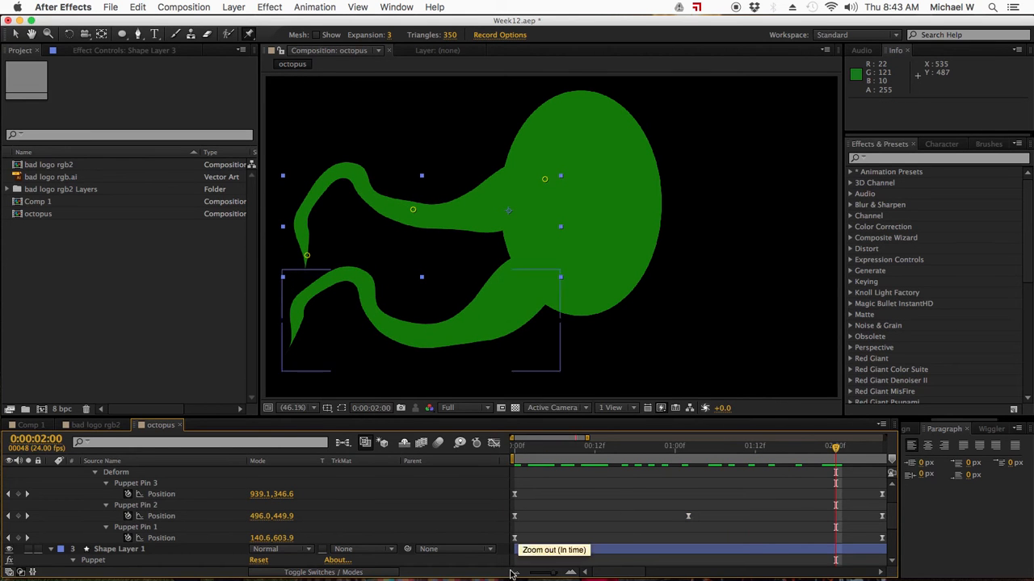
drag(554, 575, 512, 575)
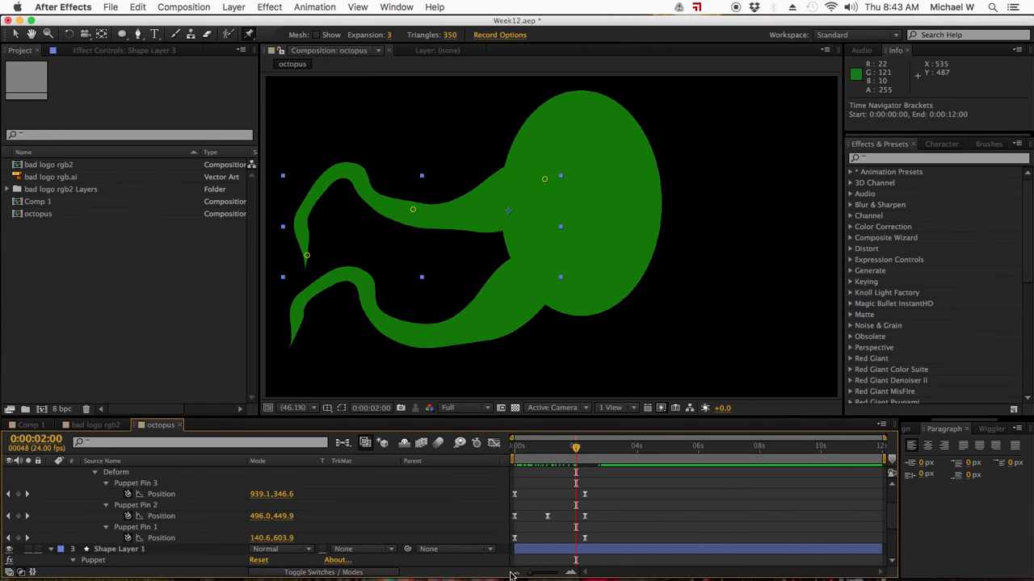
Deselect everything, collapse all the layers' properties, and return to 0:00:00:00.
scroll(206, 501, up, 2)
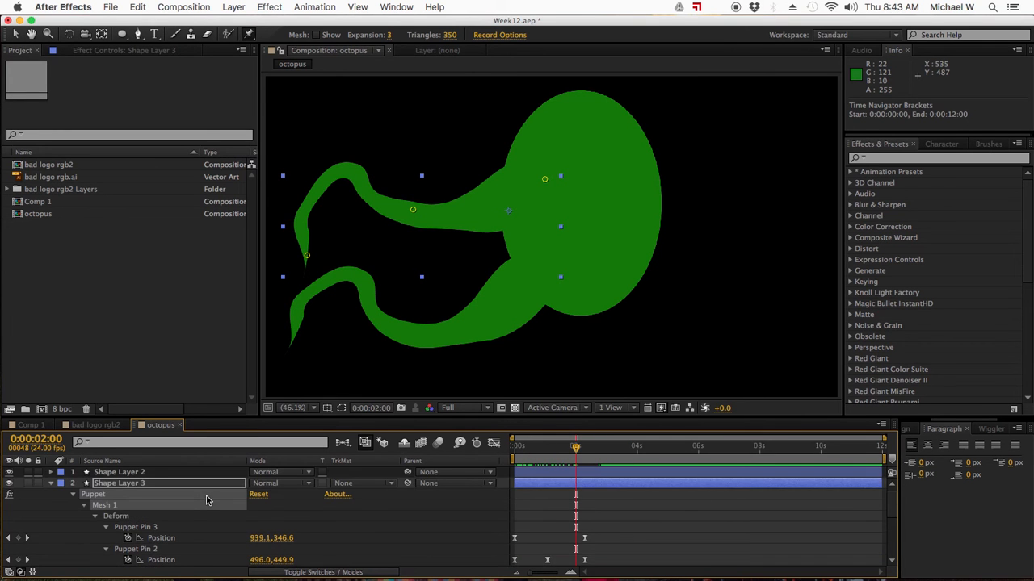
click(543, 500)
key(u)
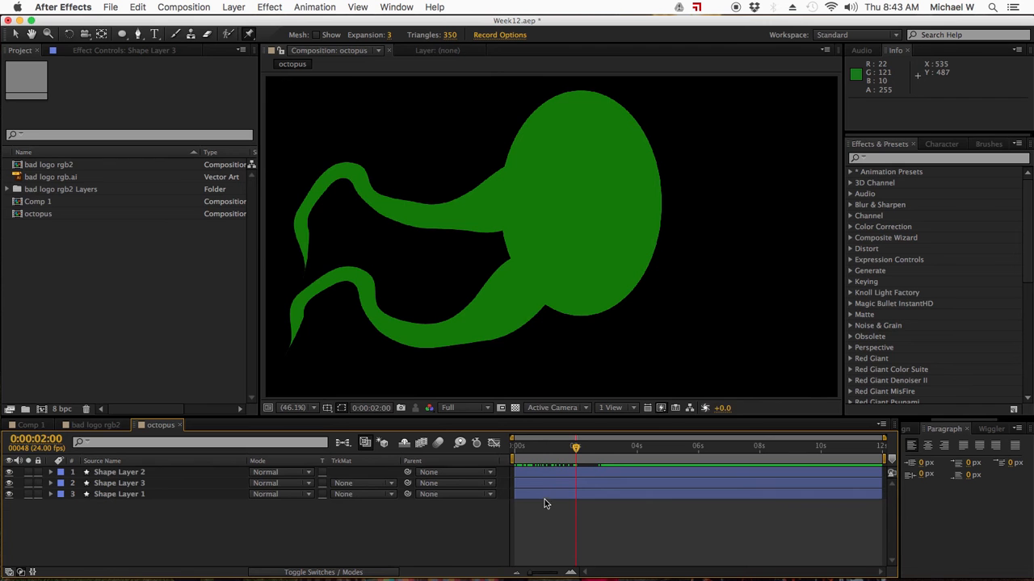
drag(577, 449, 489, 449)
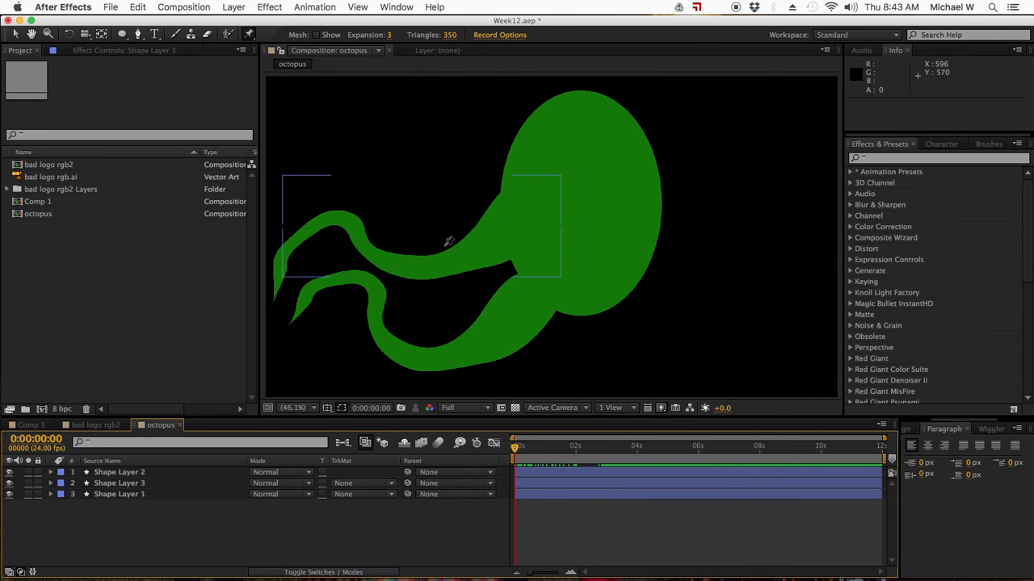
On Shape Layer 2 at 0:00:01:19, place four Puppet pins at the head's upper, left, right and lower edges.
click(14, 34)
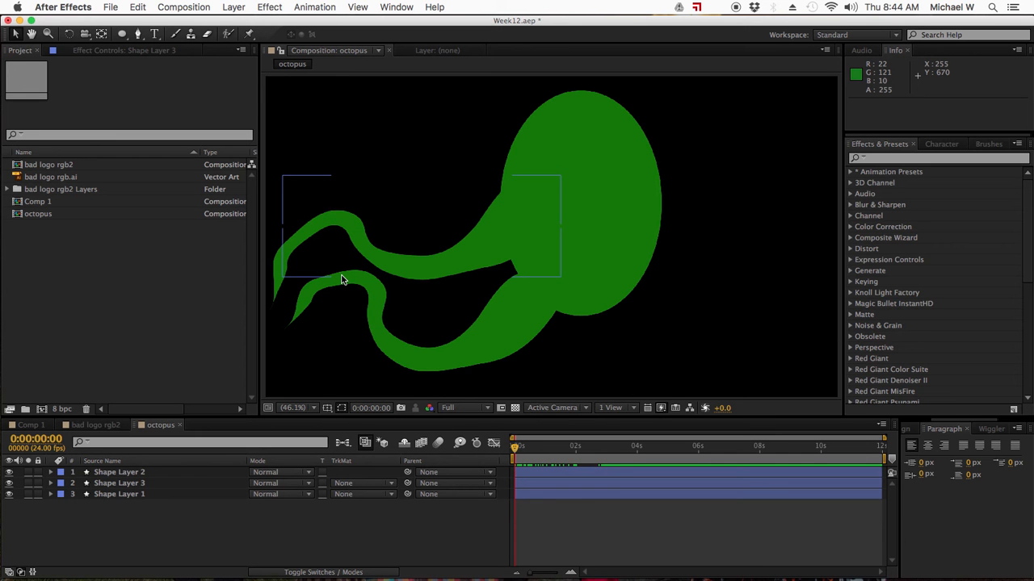
drag(514, 453, 569, 449)
click(104, 475)
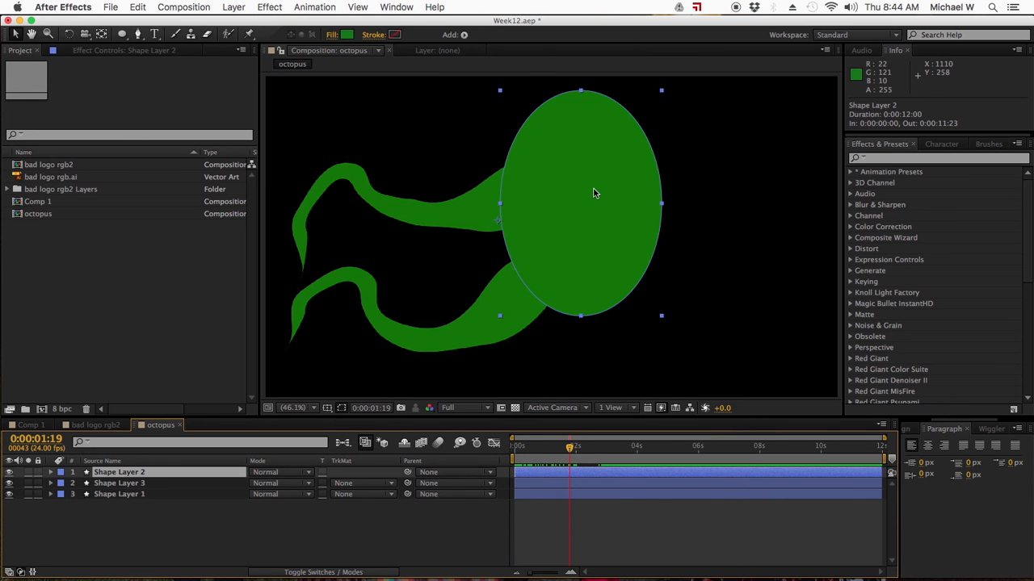
click(250, 34)
click(580, 94)
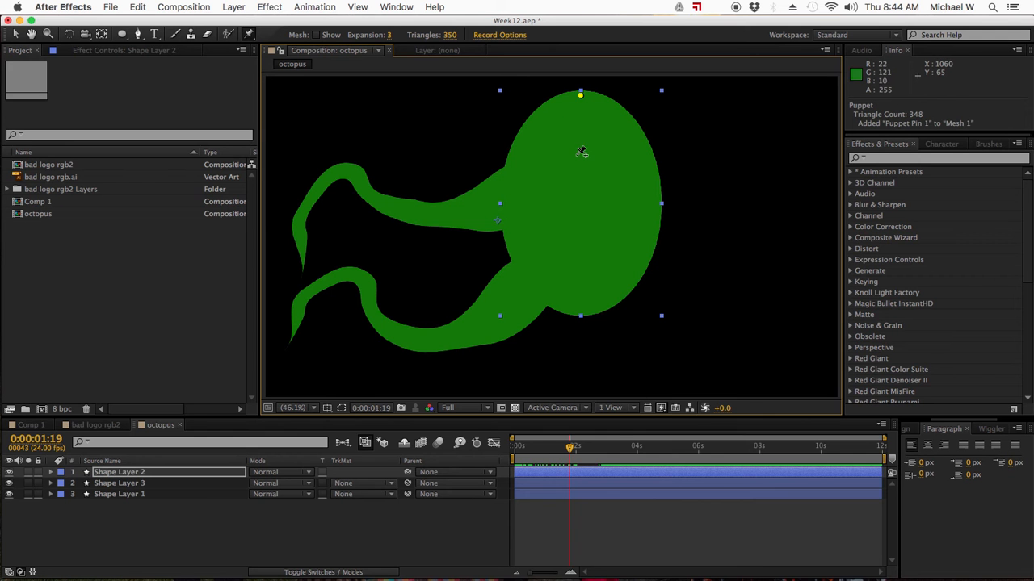
click(506, 200)
click(657, 203)
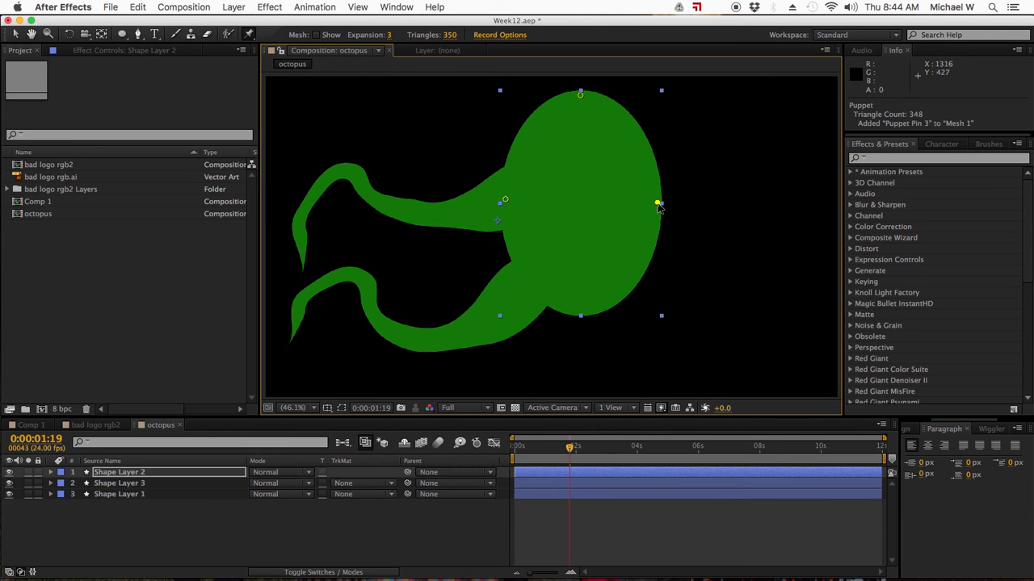
click(579, 304)
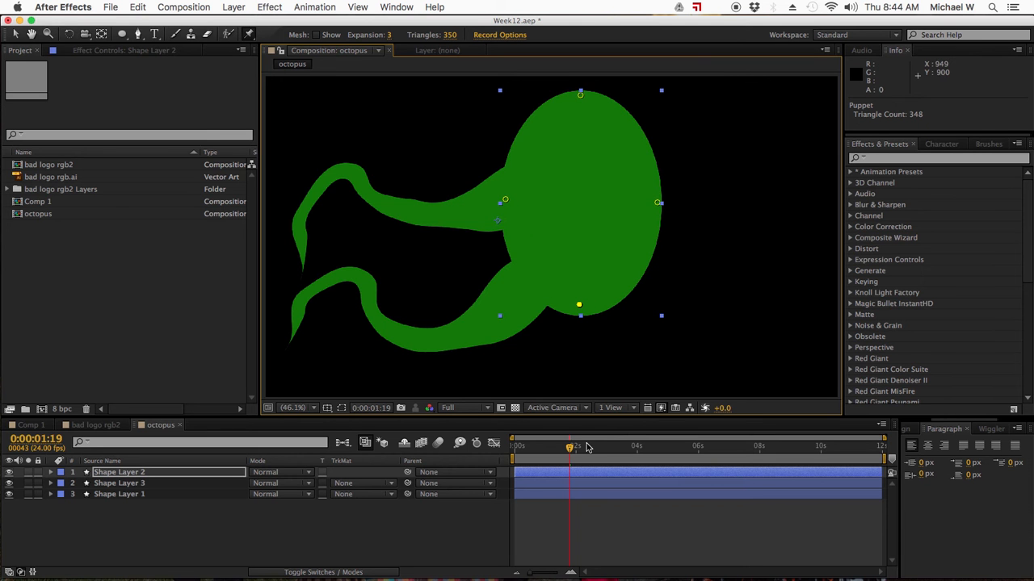
At 0:00:02:20, move the head's left and right pins inward and raise its lower pin slightly.
drag(572, 449, 600, 449)
click(506, 200)
drag(512, 198, 519, 199)
drag(661, 210, 635, 210)
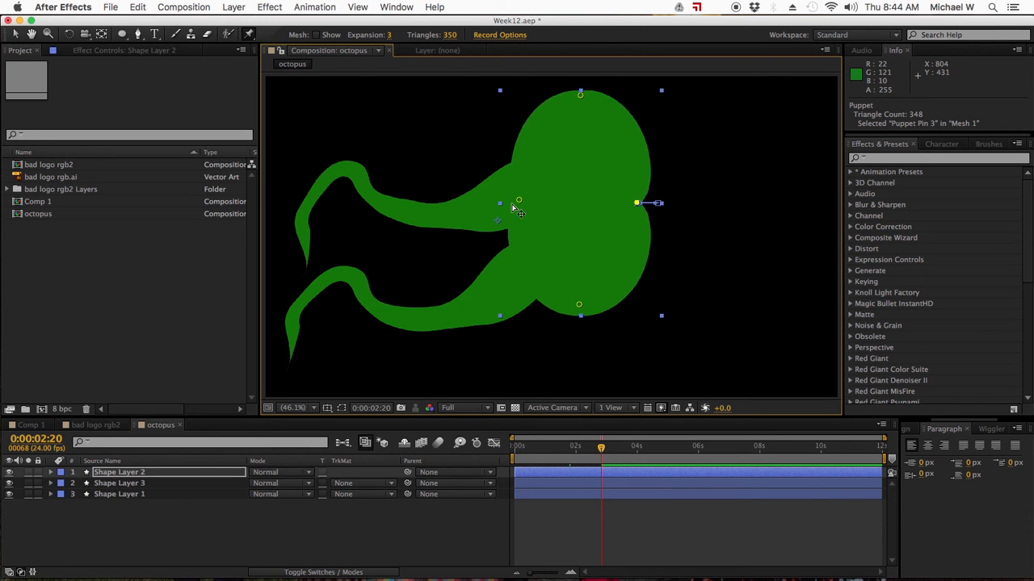
drag(520, 202, 530, 200)
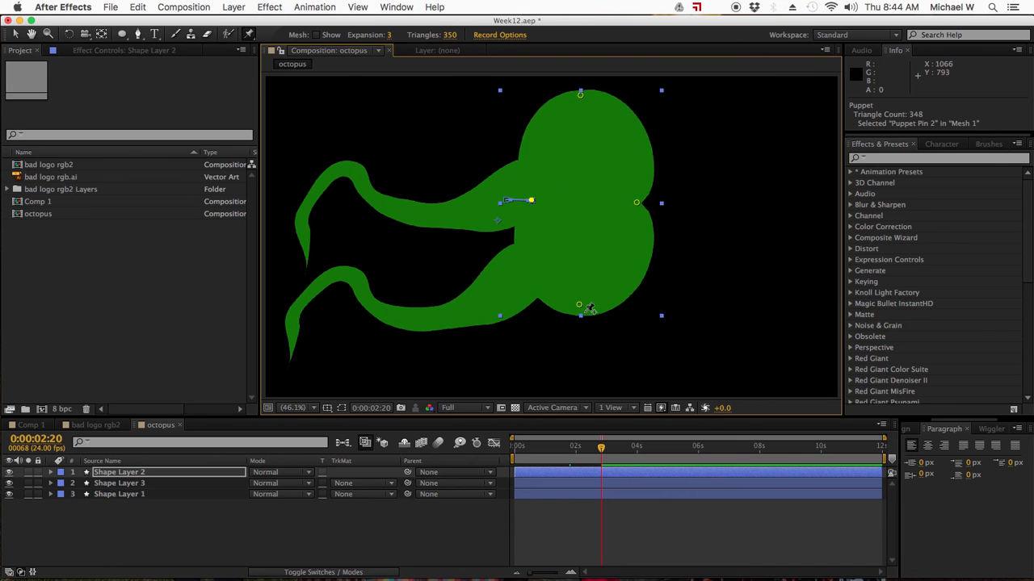
drag(580, 308, 580, 301)
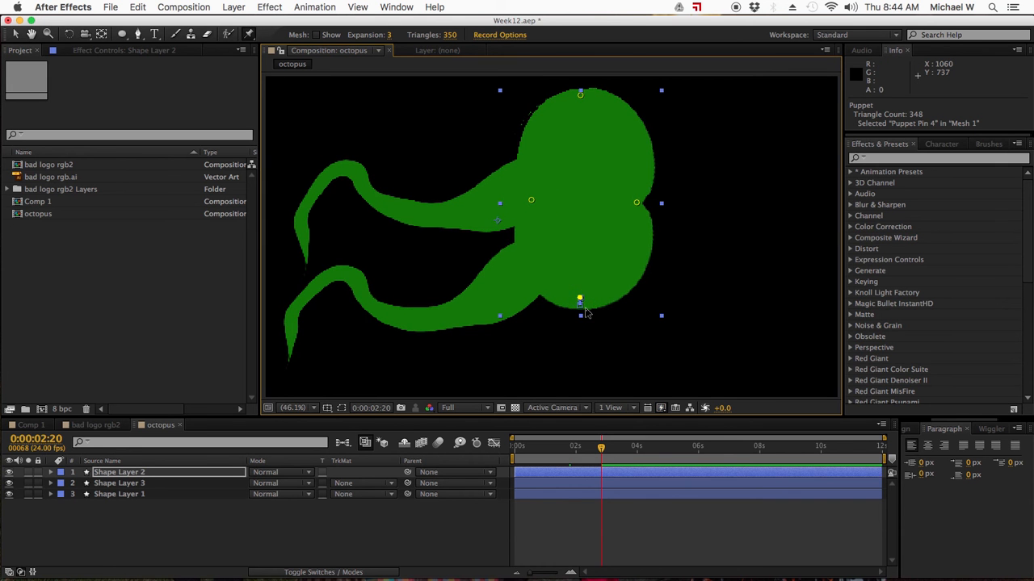
Go to 0:00:03:00 and hide the tentacle layers Shape Layer 3 and Shape Layer 1.
mouse_move(596, 458)
mouse_down()
mouse_move(584, 446)
mouse_move(554, 448)
mouse_move(607, 454)
mouse_up()
click(8, 483)
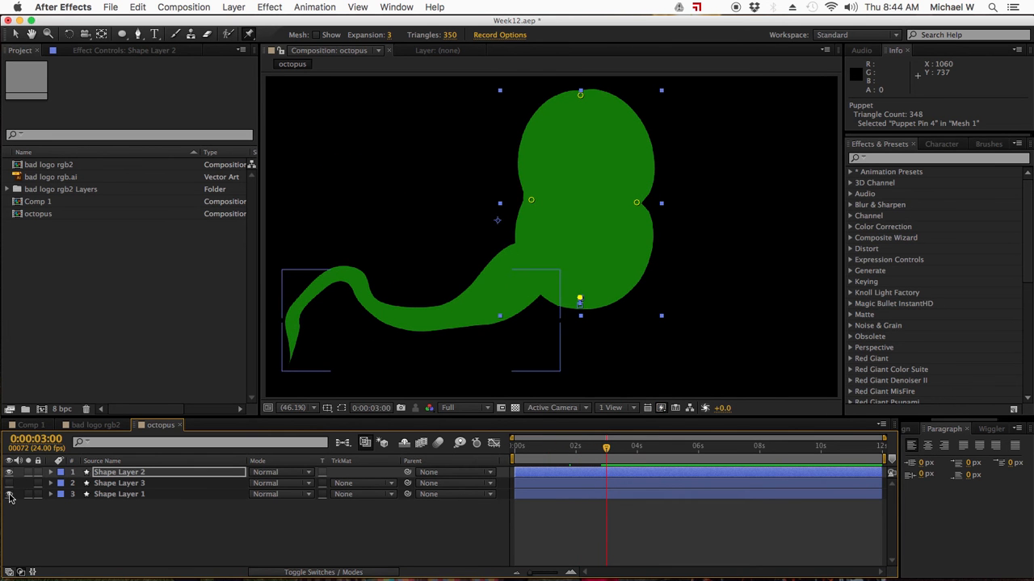
click(9, 493)
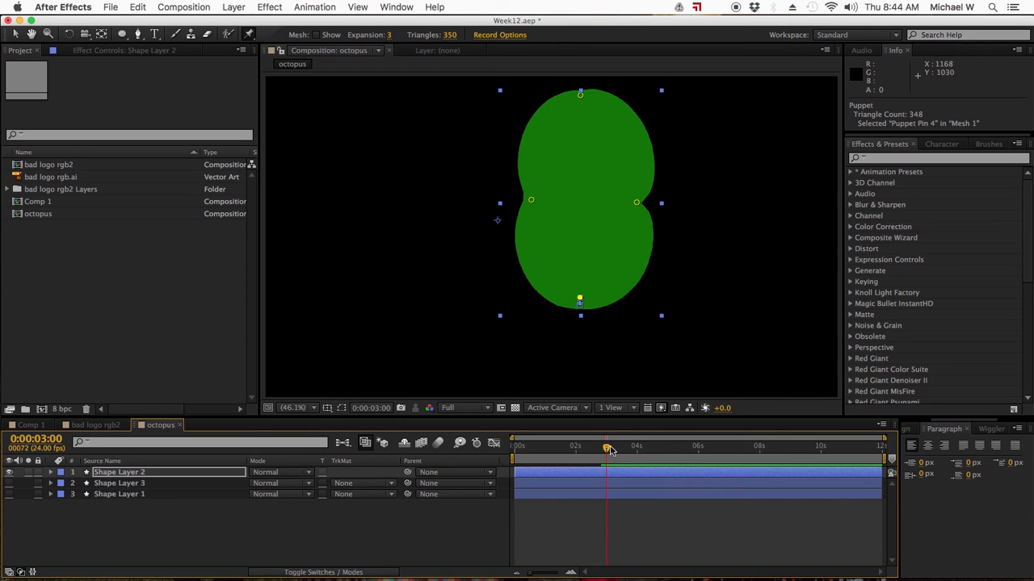
Try to pull the head's right pin outward and down at 0:00:04:12, and undo the pin move.
drag(609, 451, 652, 450)
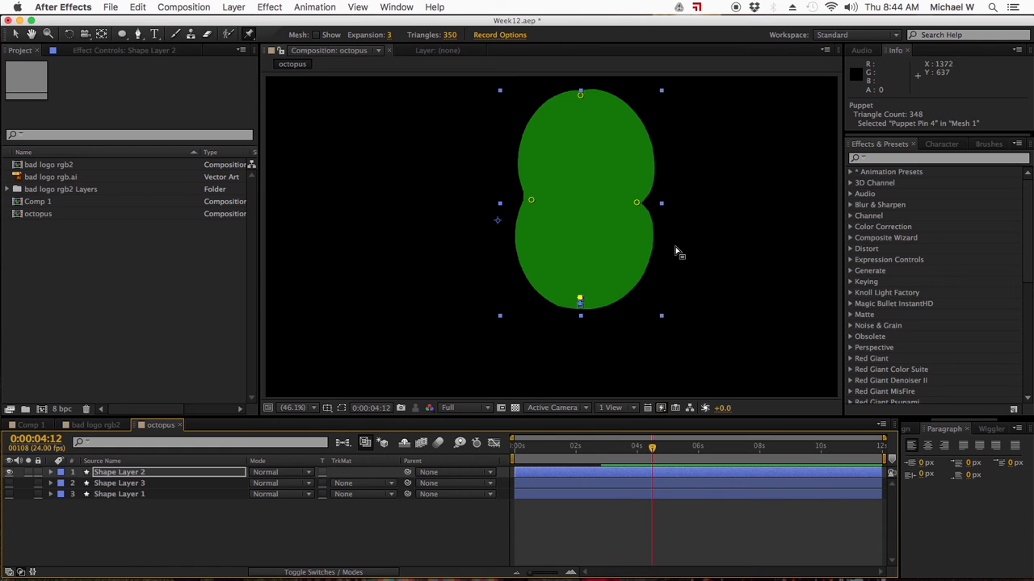
drag(638, 205, 740, 281)
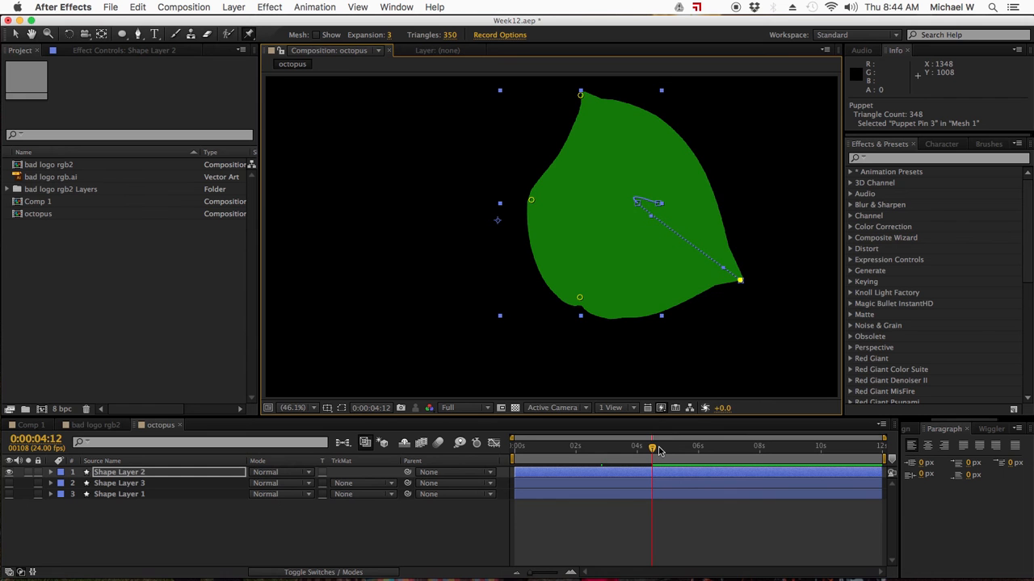
drag(652, 450, 619, 450)
key(super+z)
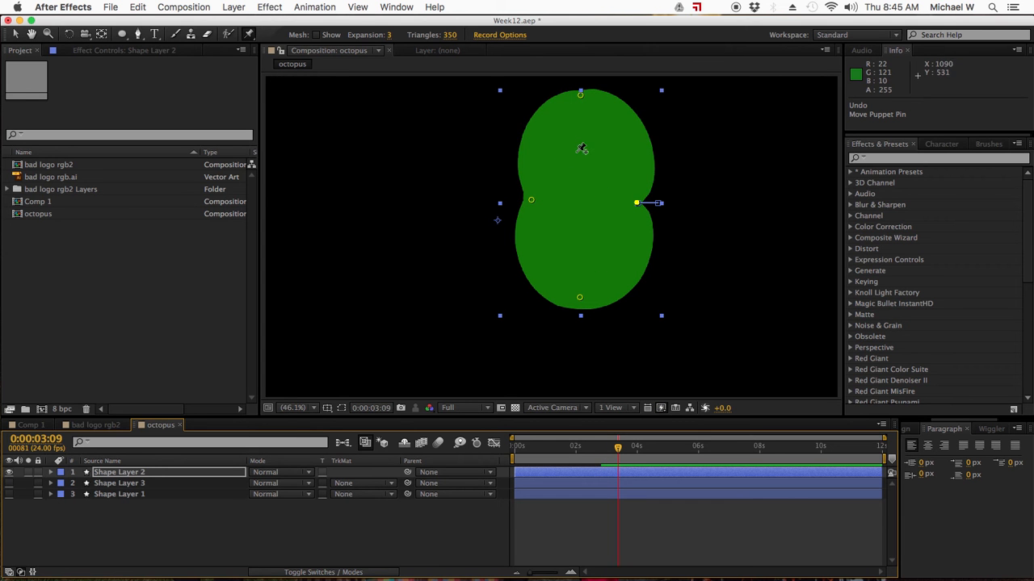
Place a Puppet Starch pin at the centre of the head at 0:00:03:09.
click(252, 37)
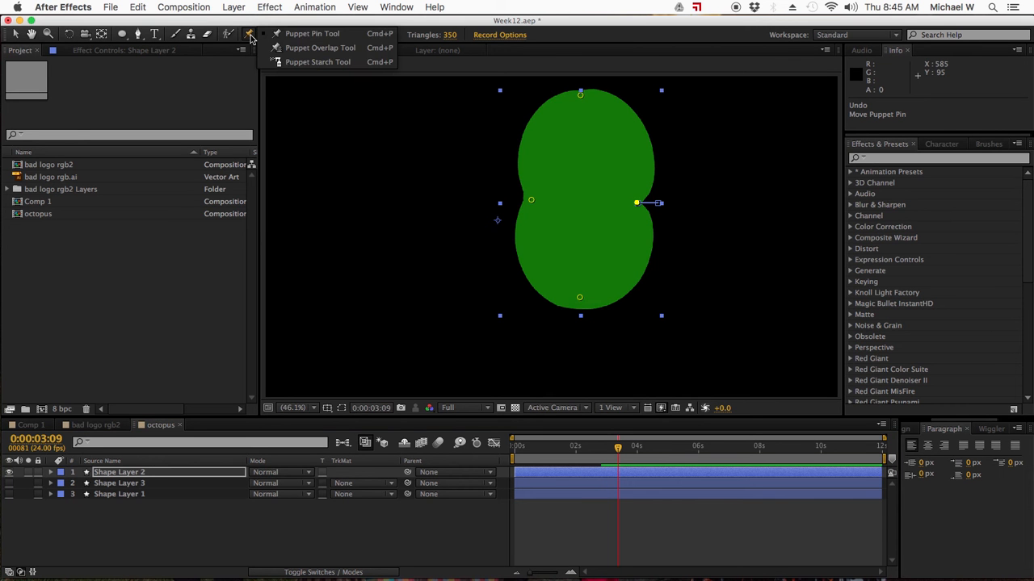
click(302, 62)
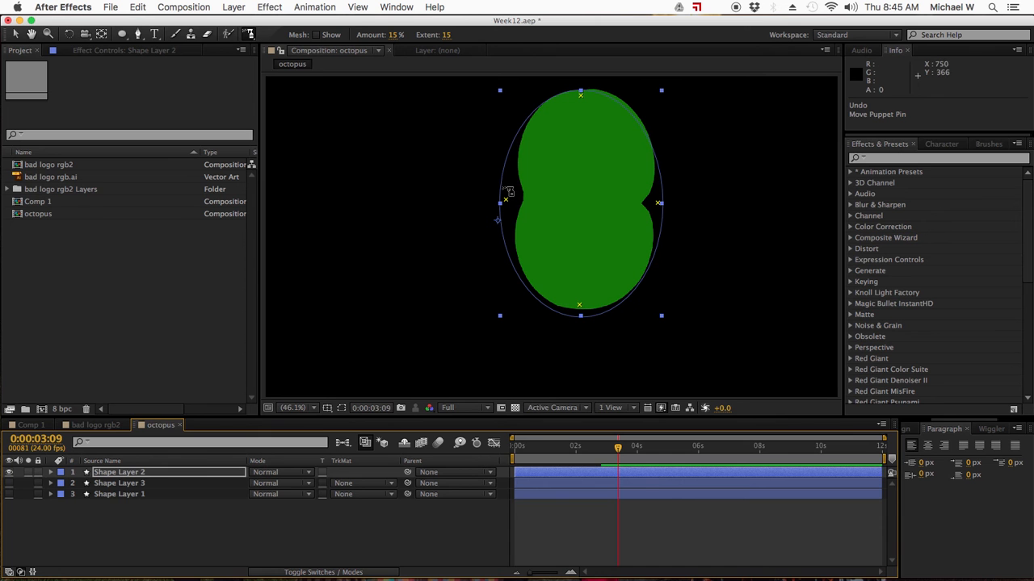
click(587, 200)
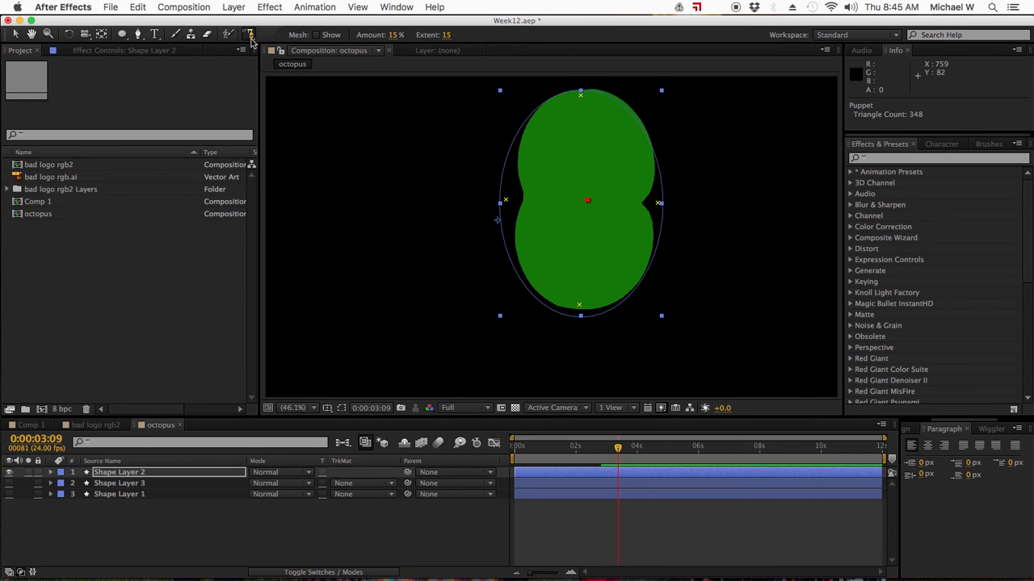
Turn on the mesh display for both the Puppet Pin and Puppet Starch tools.
drag(250, 37, 283, 34)
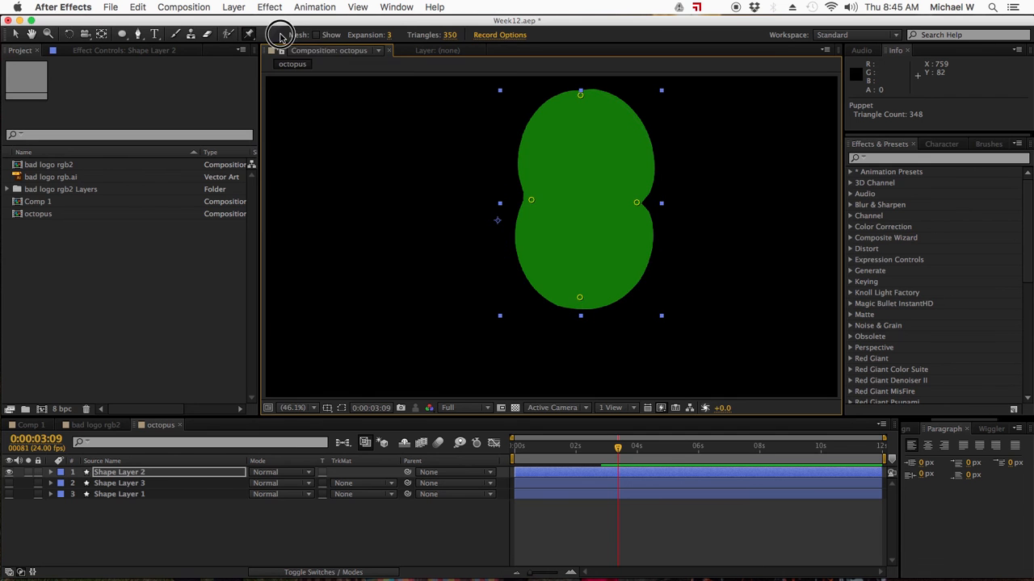
click(317, 35)
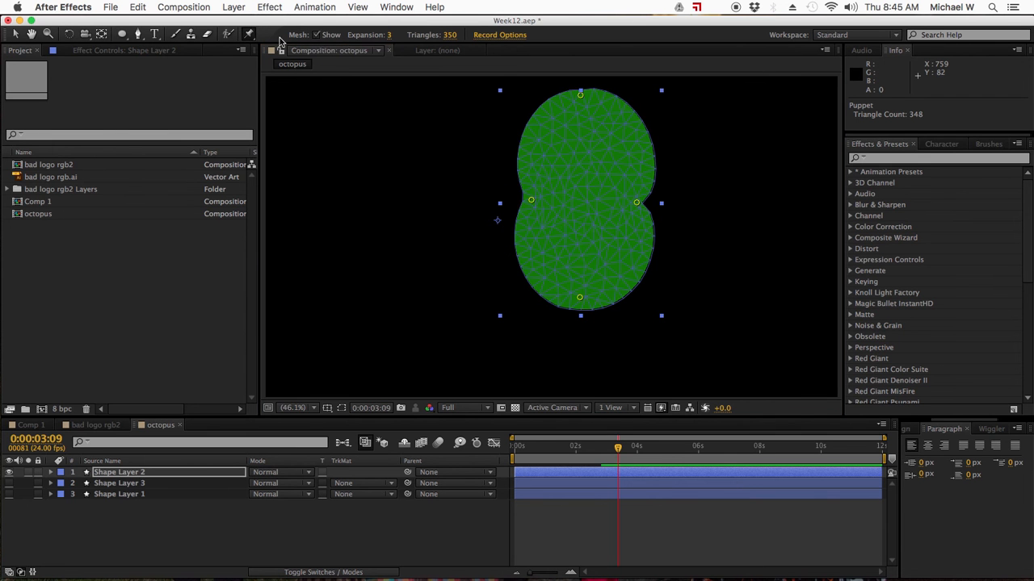
drag(252, 38, 296, 58)
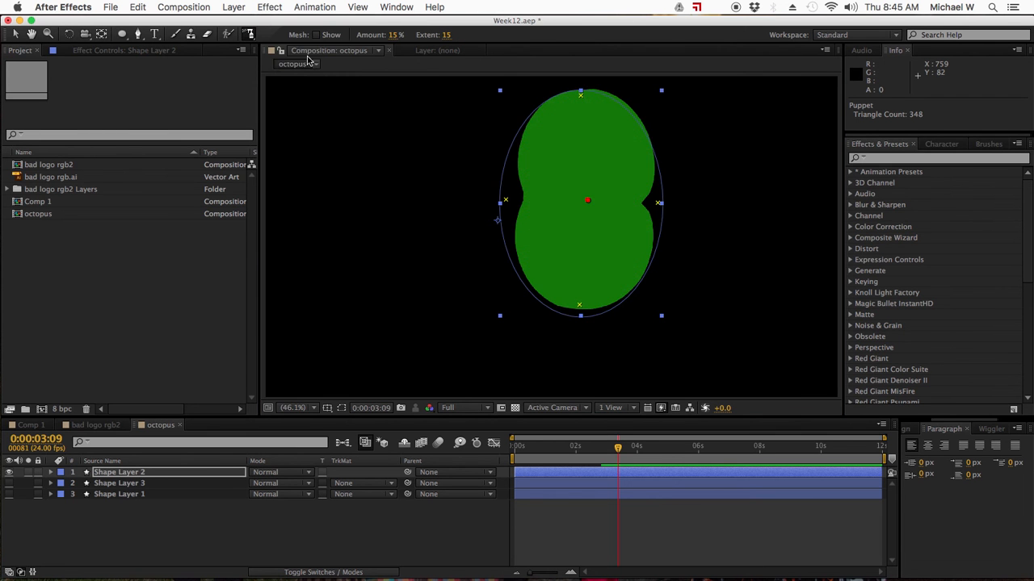
click(315, 35)
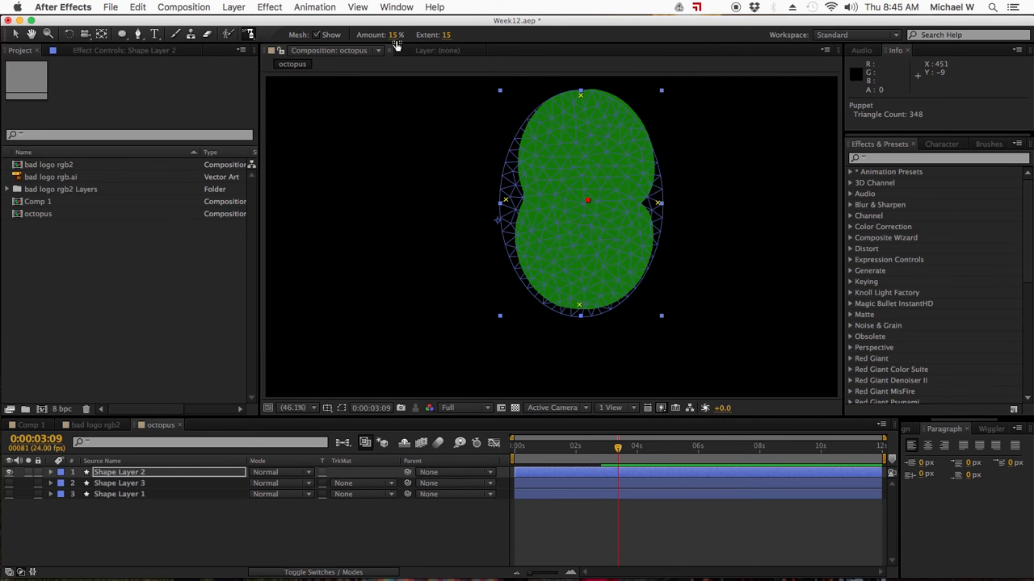
Set the starch pin's Amount to 91% and its Extent to 155.
drag(393, 37, 532, 37)
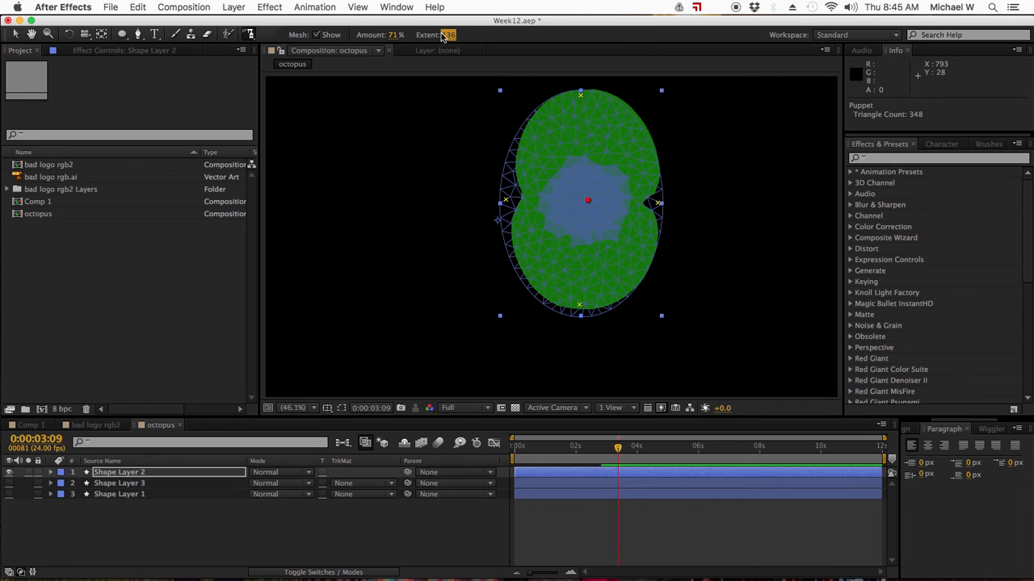
drag(451, 37, 463, 37)
mouse_move(396, 35)
mouse_down()
mouse_move(438, 39)
mouse_move(402, 35)
mouse_up()
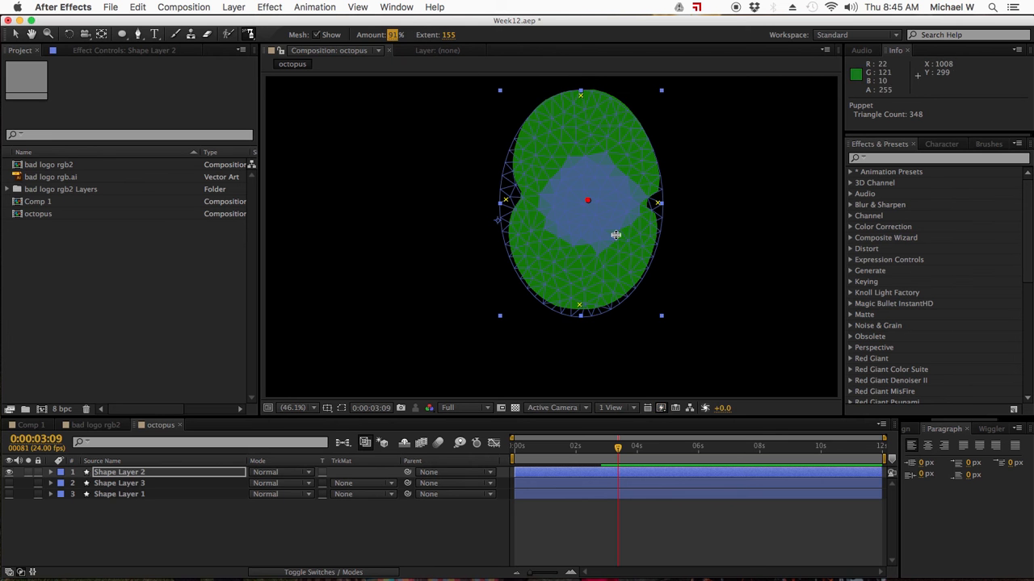
At 0:00:05:16, use the Puppet Pin tool to pull the head's right pin outward and slightly down.
drag(622, 450, 688, 451)
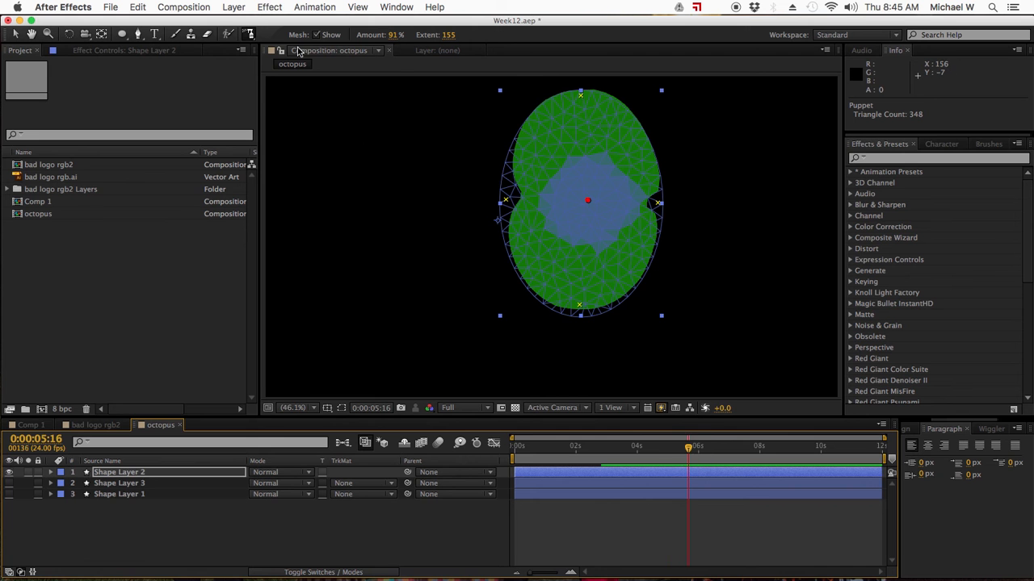
drag(251, 35, 287, 41)
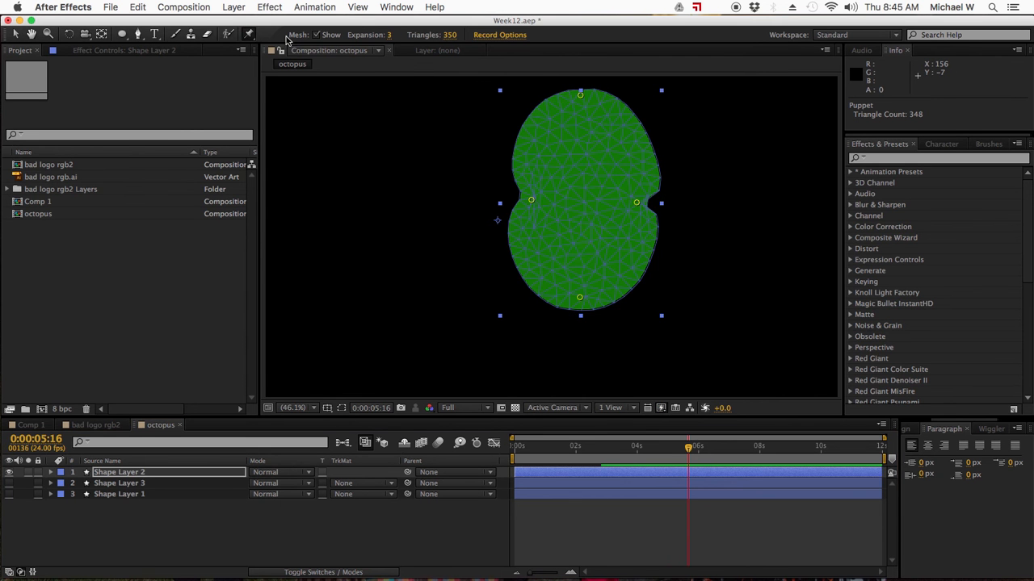
drag(637, 205, 719, 224)
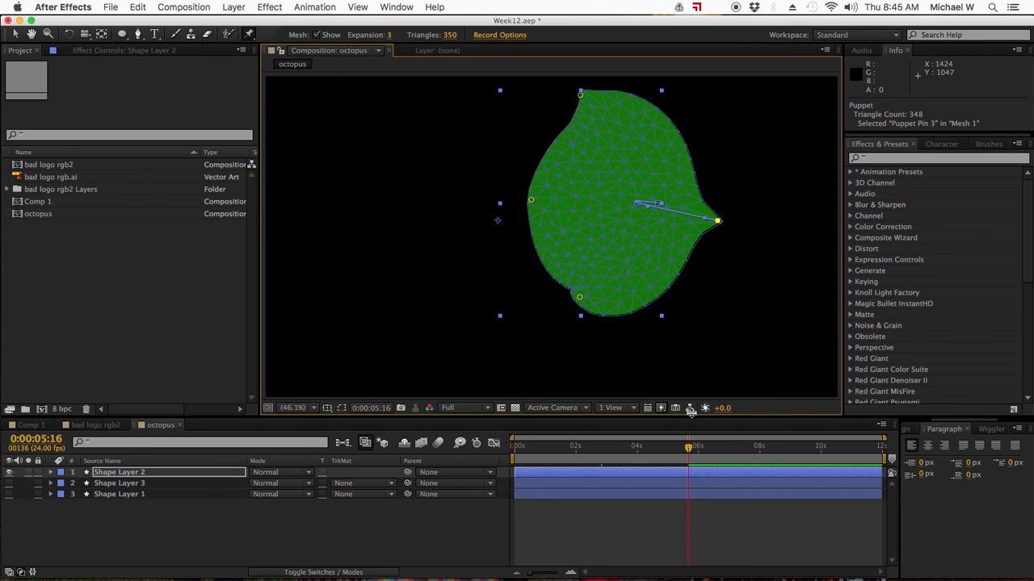
Return to 0:00:03:09 and set the Puppet mesh's Expansion to 7 and Triangles to 365.
drag(690, 449, 619, 453)
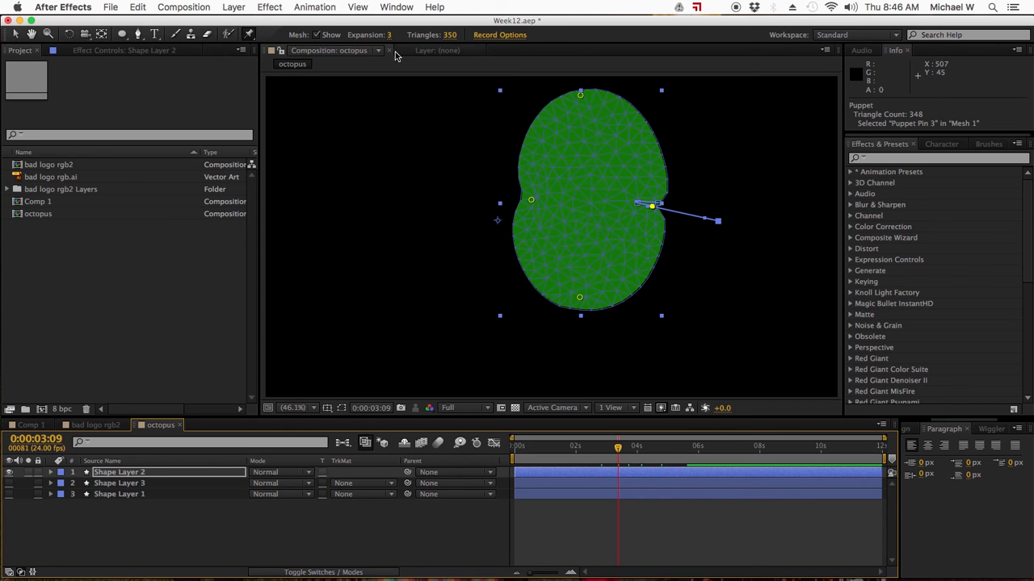
mouse_move(389, 38)
mouse_down()
mouse_move(418, 36)
mouse_move(384, 34)
mouse_up()
drag(449, 38, 460, 35)
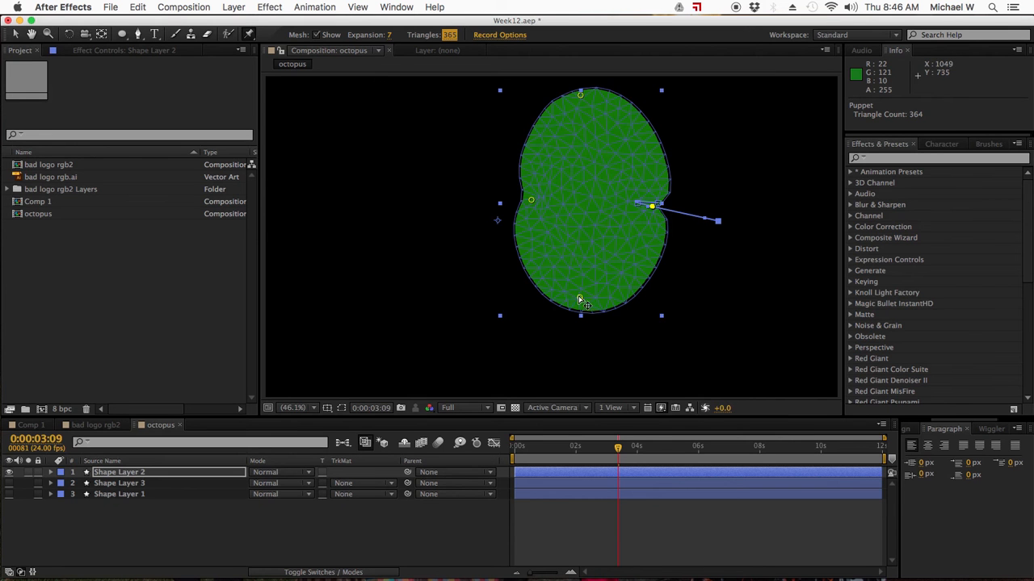
At 0:00:04:11, move the lower pin up near the head's centre and the upper pin down beside the left pin.
drag(618, 448, 651, 448)
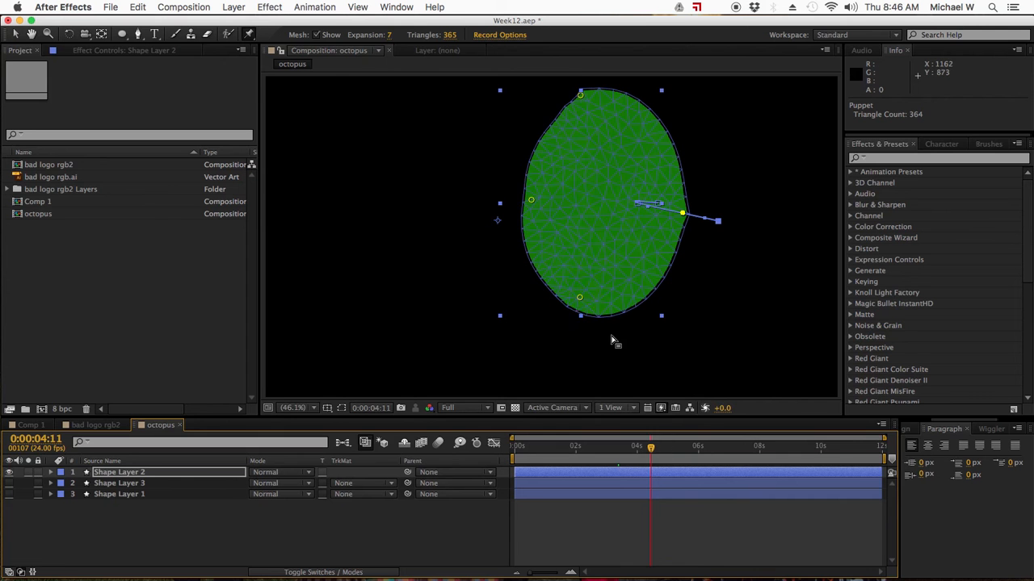
drag(579, 298, 604, 225)
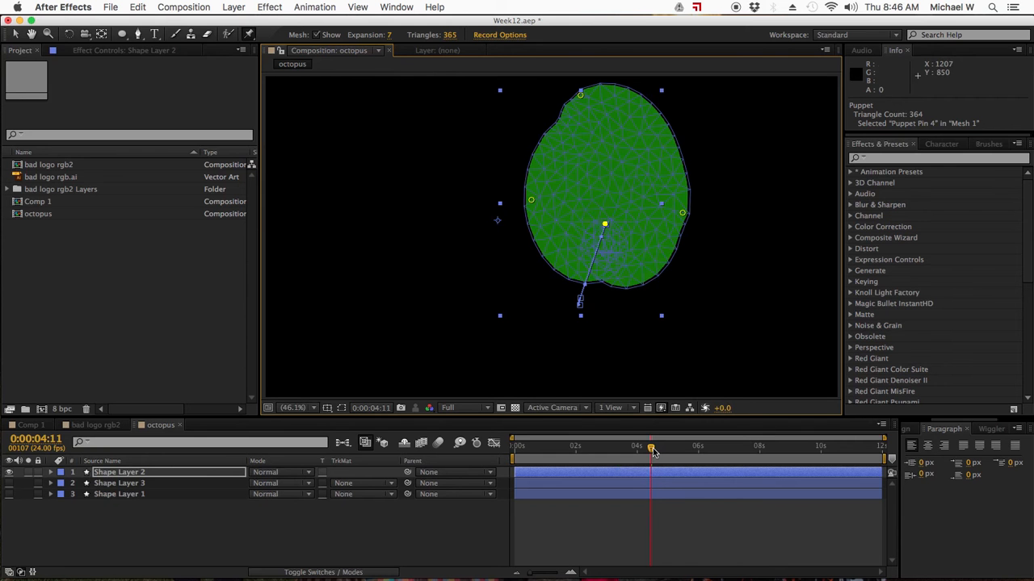
drag(581, 98, 543, 179)
click(572, 539)
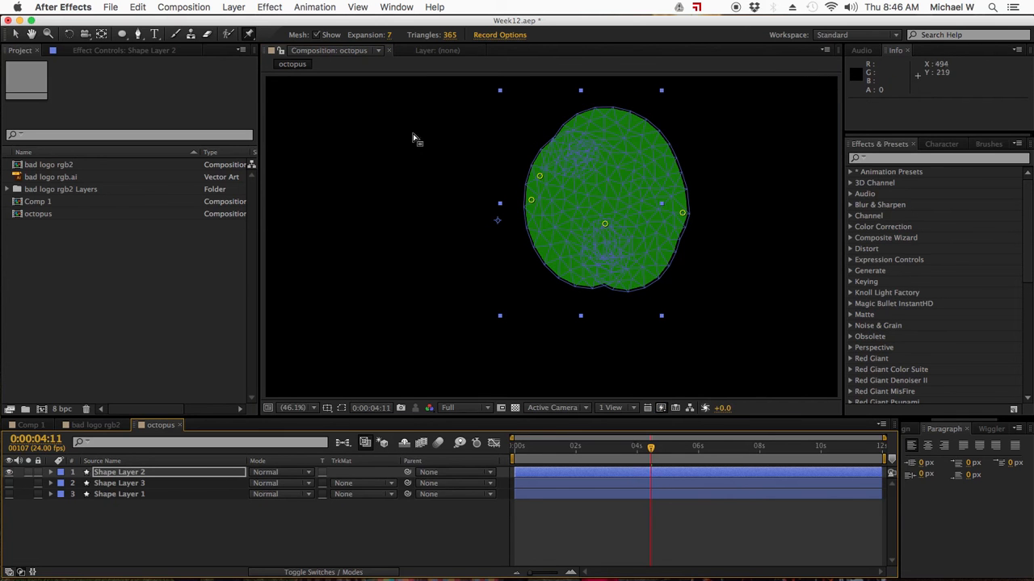
Examine the deformed head at 0:00:04:10 without its mesh, show the mesh again, and list the Puppet tool variants.
click(316, 51)
mouse_move(652, 449)
mouse_down()
mouse_move(536, 454)
mouse_move(738, 449)
mouse_move(649, 450)
mouse_up()
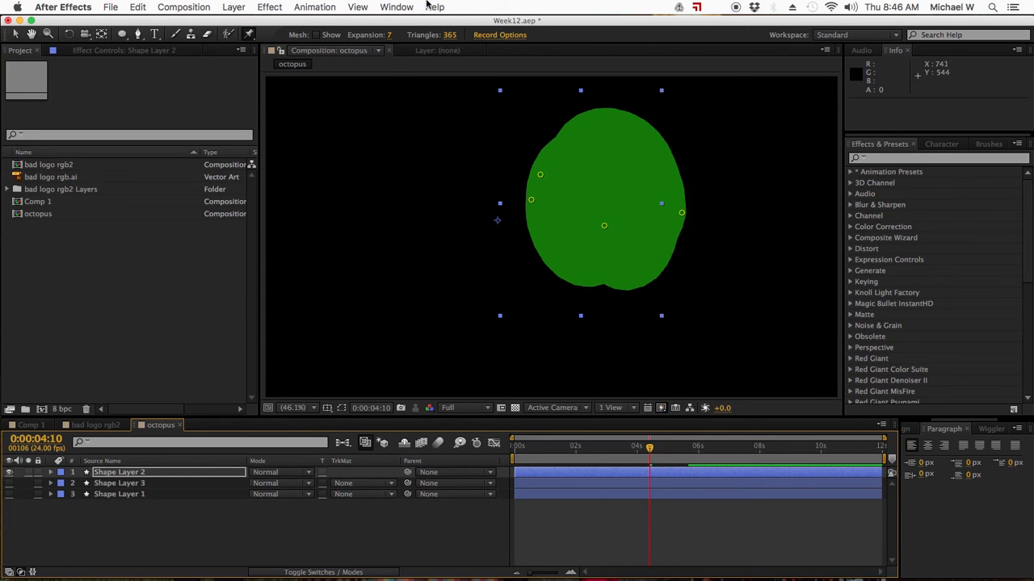
click(317, 36)
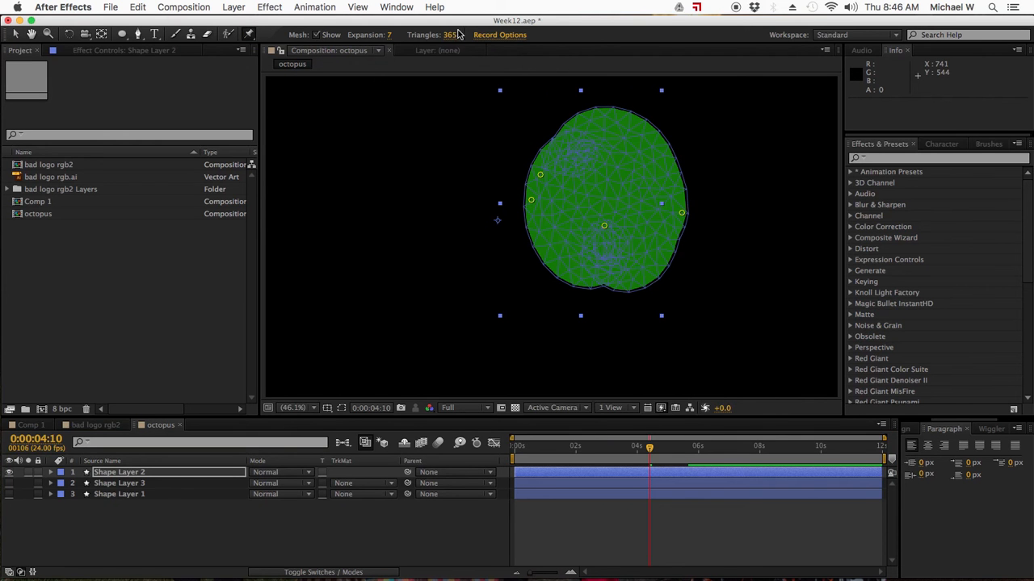
click(250, 36)
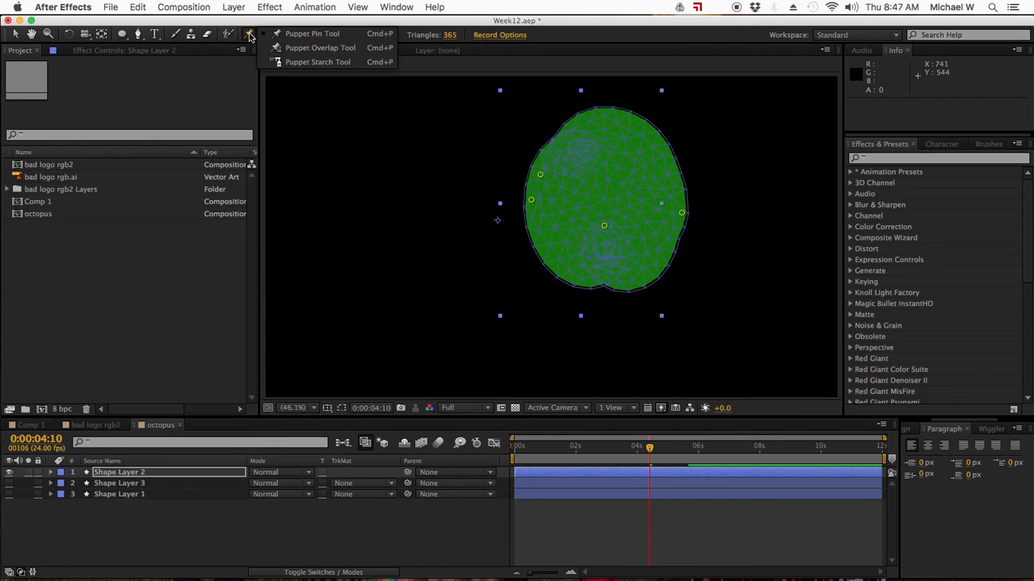